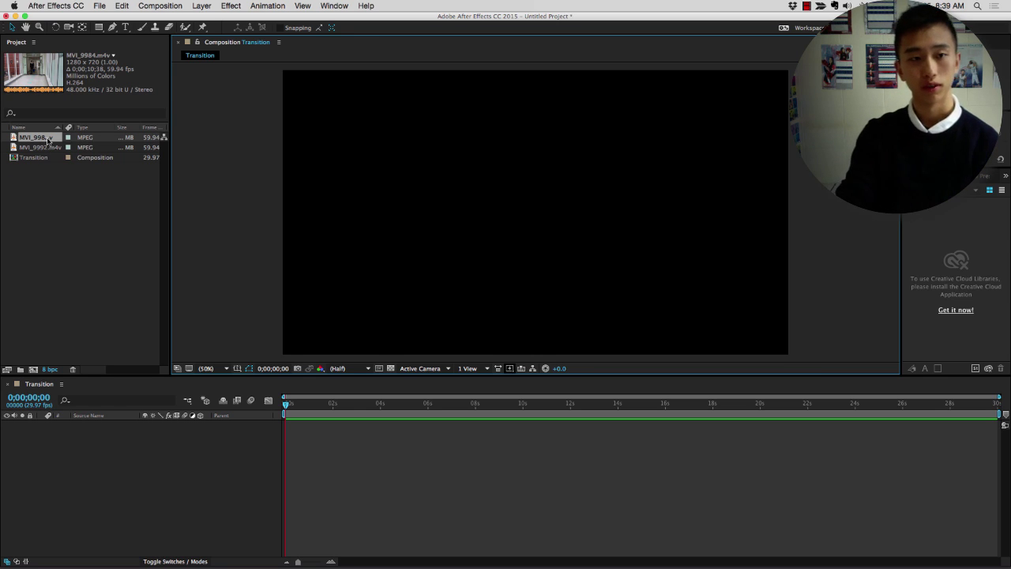
# - Add MVI_9984.m4v and MVI_9992.m4v to the Transition composition, with MVI_9984 on top
pyautogui.moveTo(48, 140); pyautogui.dragTo(93, 452)
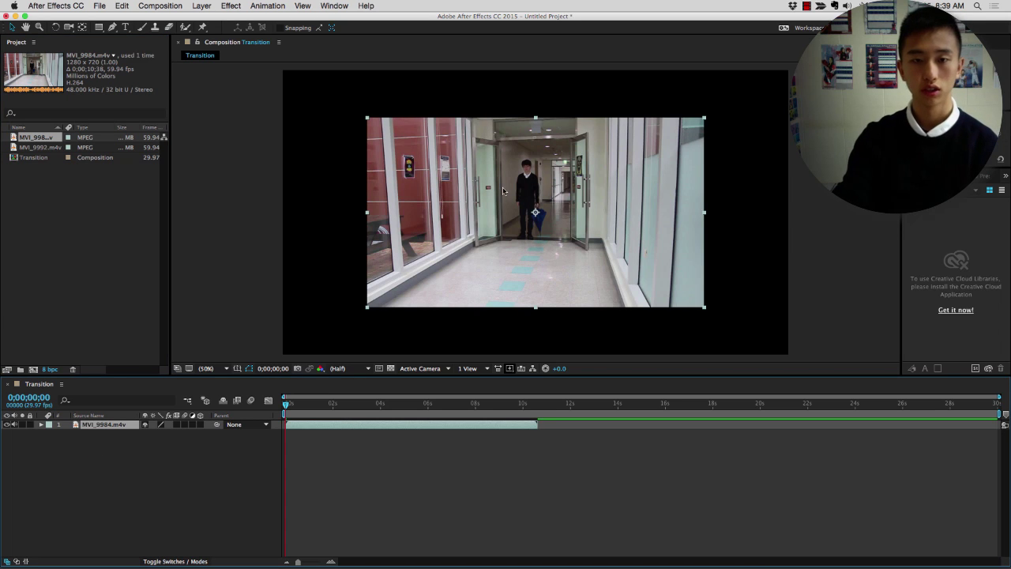
pyautogui.click(36, 147)
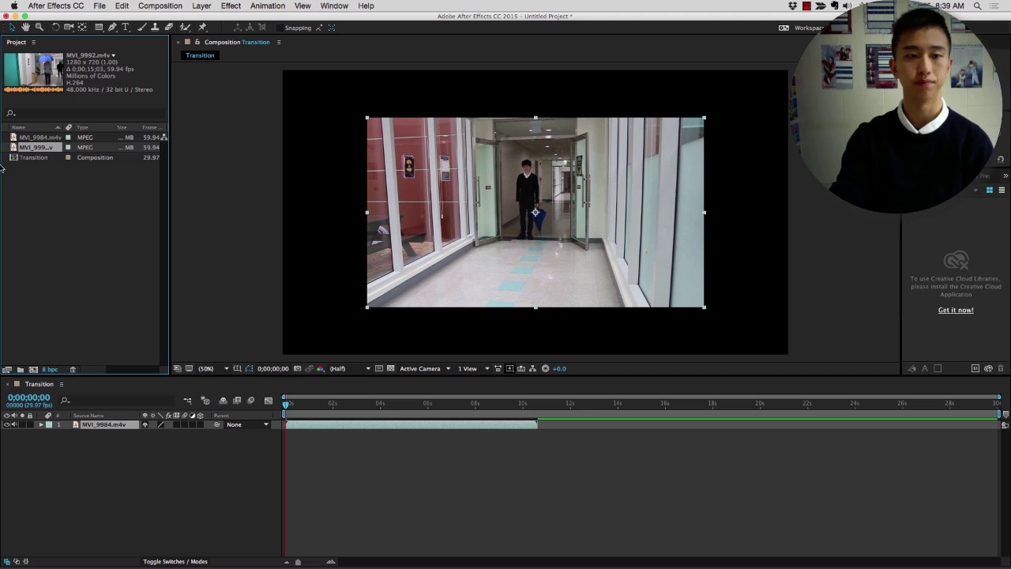
pyautogui.moveTo(35, 150); pyautogui.dragTo(96, 476)
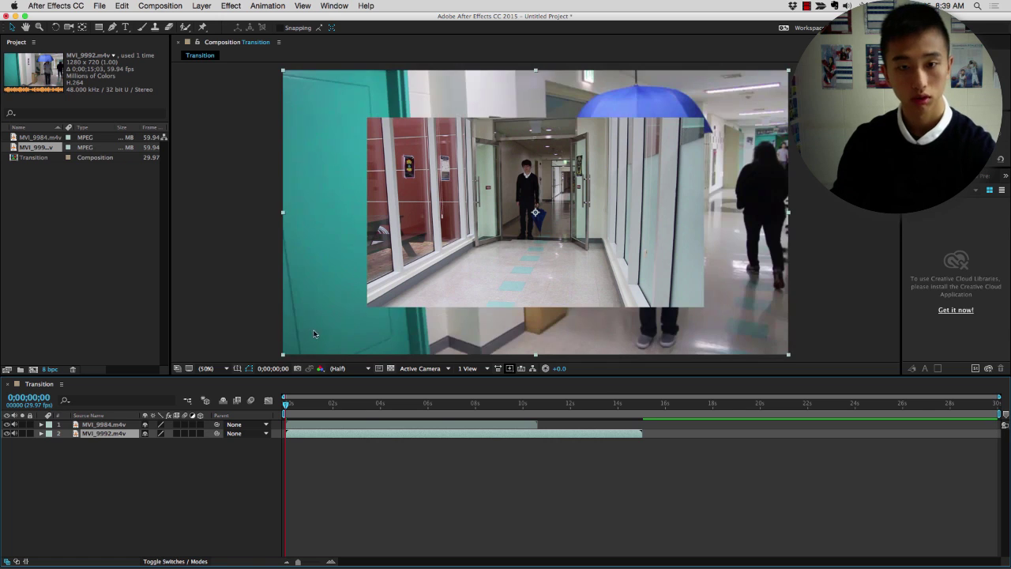
# - Scale the MVI_9984 layer to fill the composition frame
pyautogui.click(372, 324)
pyautogui.click(103, 424)
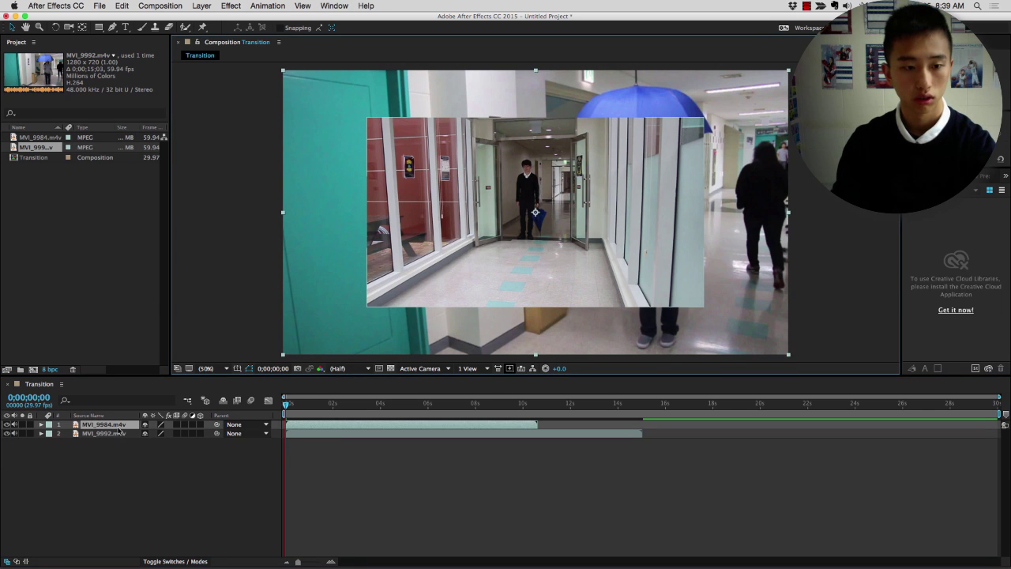
pyautogui.press('super+alt+f')
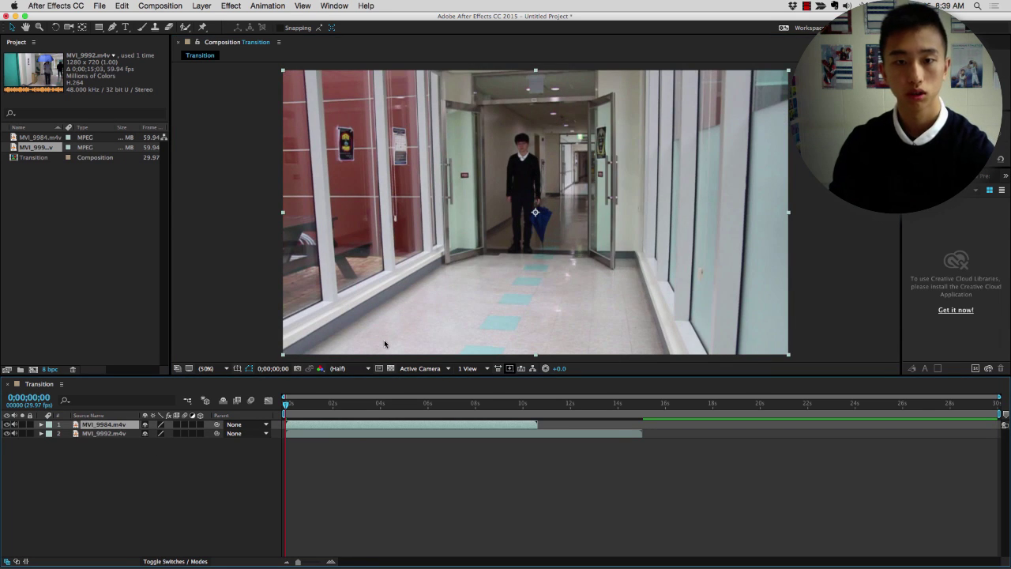
# - Rename the top layer 'Before' and the second layer 'After'
pyautogui.click(101, 427)
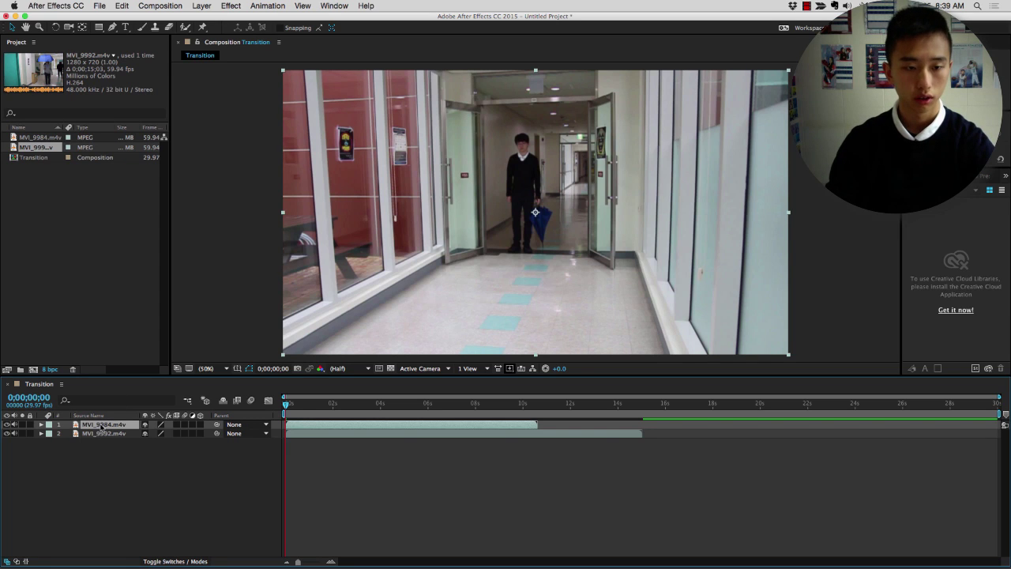
pyautogui.press('Return')
pyautogui.write('Be')
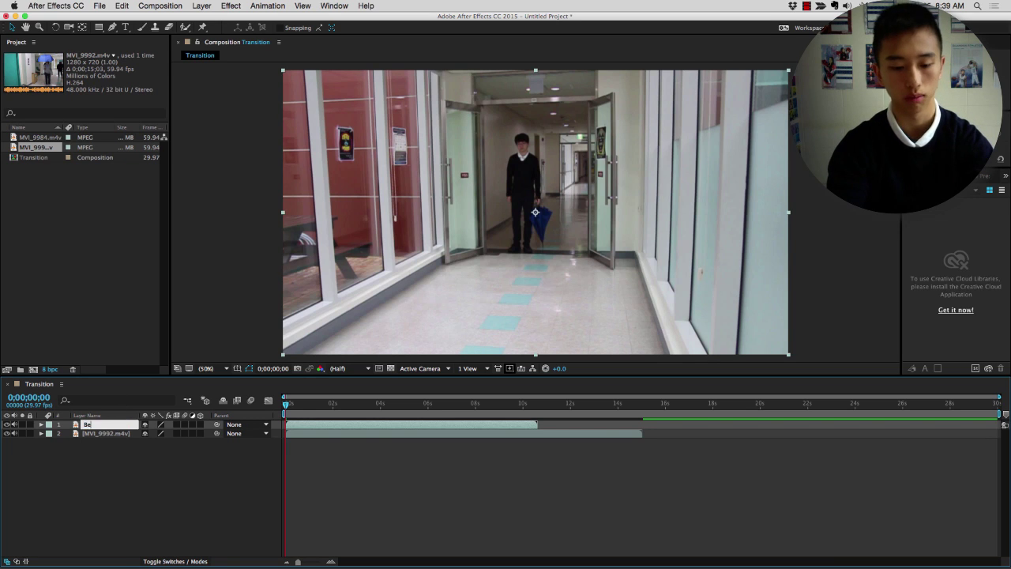
pyautogui.write('fore')
pyautogui.press('Return')
pyautogui.press('Return')
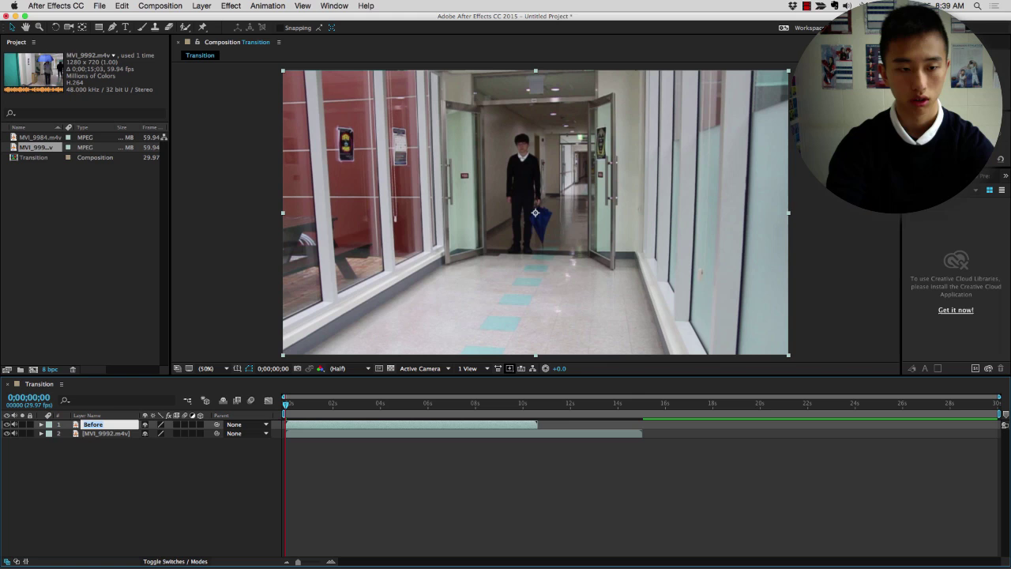
pyautogui.click(114, 446)
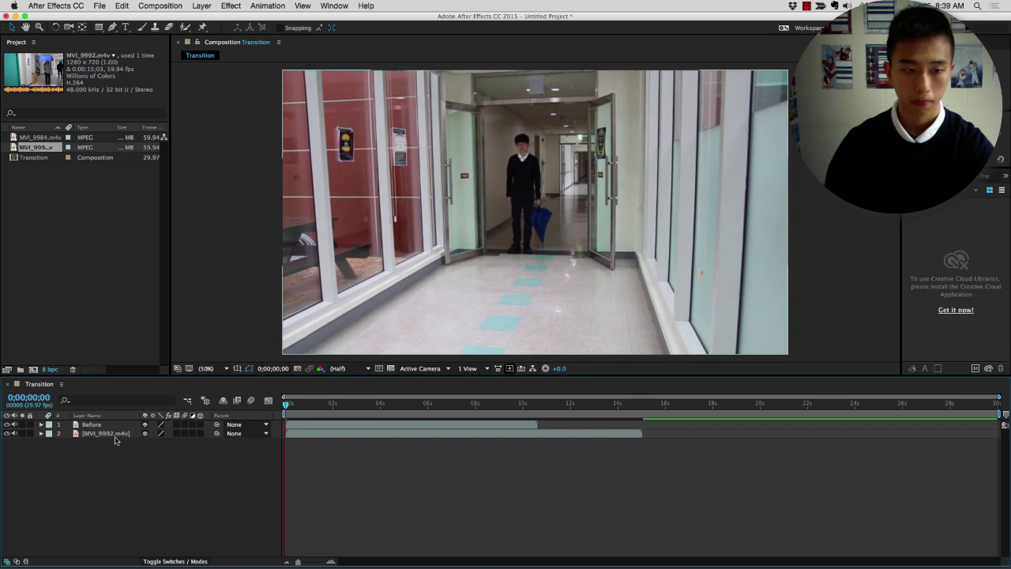
pyautogui.click(117, 439)
pyautogui.press('Return')
pyautogui.write('After')
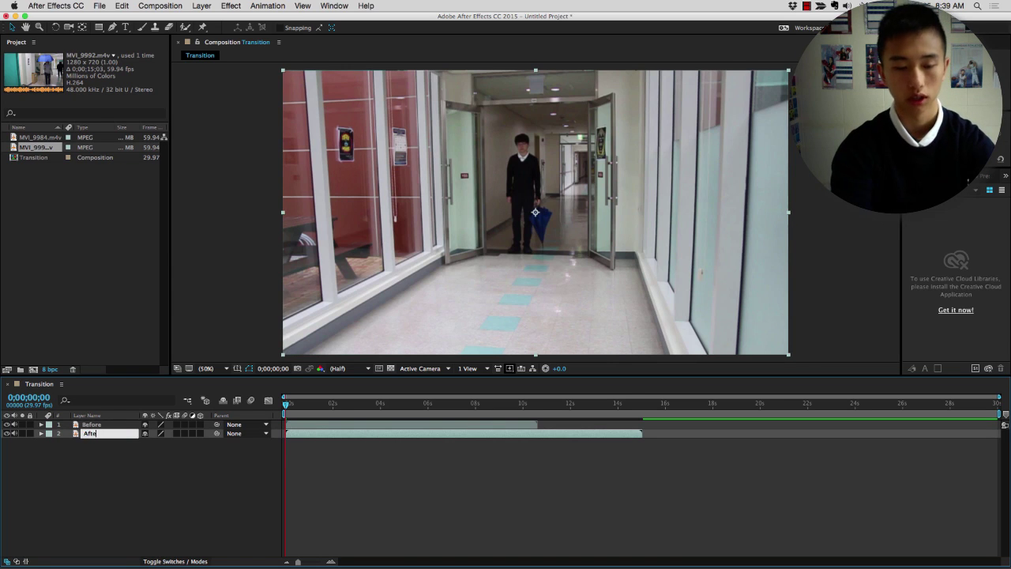
pyautogui.press('Return')
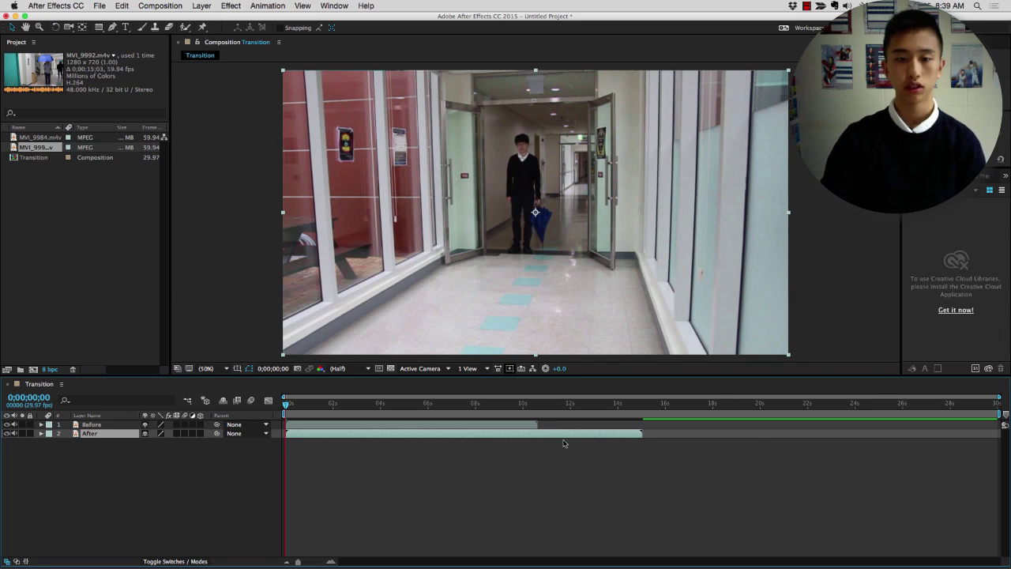
# - Shift the After clip later to about 11 seconds, previewing both clips to check timing
pyautogui.moveTo(835, 430); pyautogui.dragTo(803, 430)
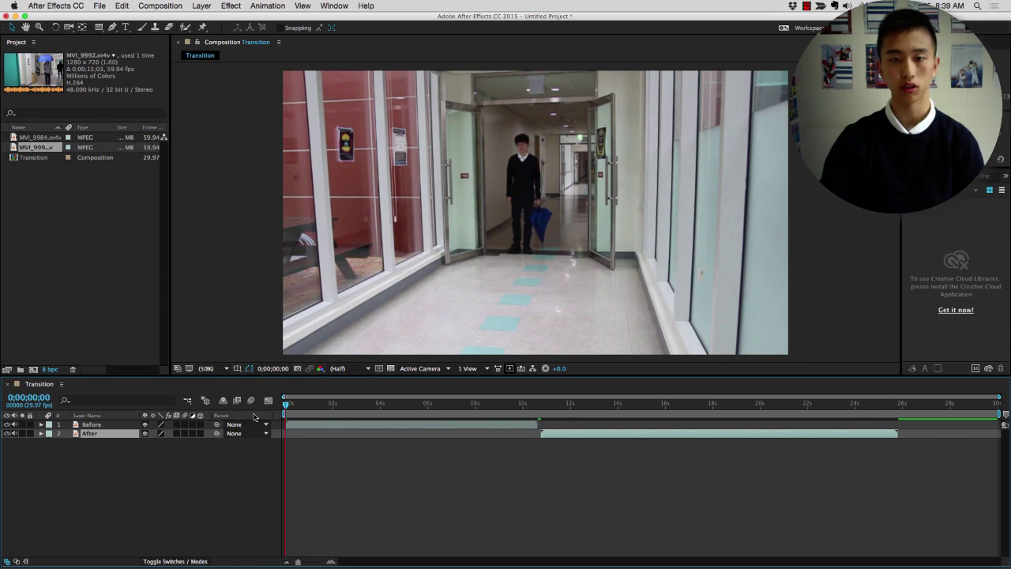
pyautogui.click(361, 424)
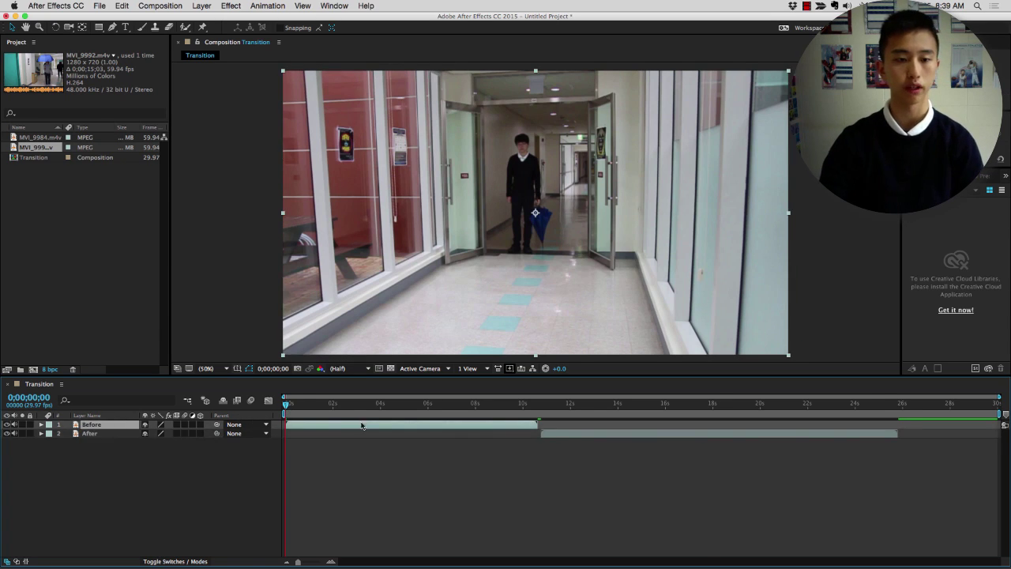
pyautogui.moveTo(286, 405); pyautogui.dragTo(703, 417)
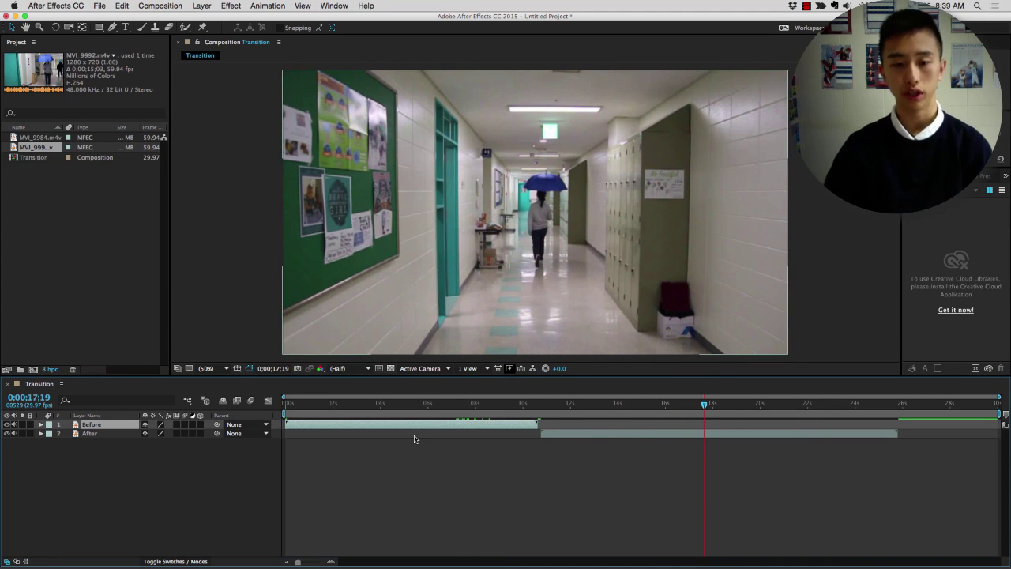
pyautogui.click(584, 434)
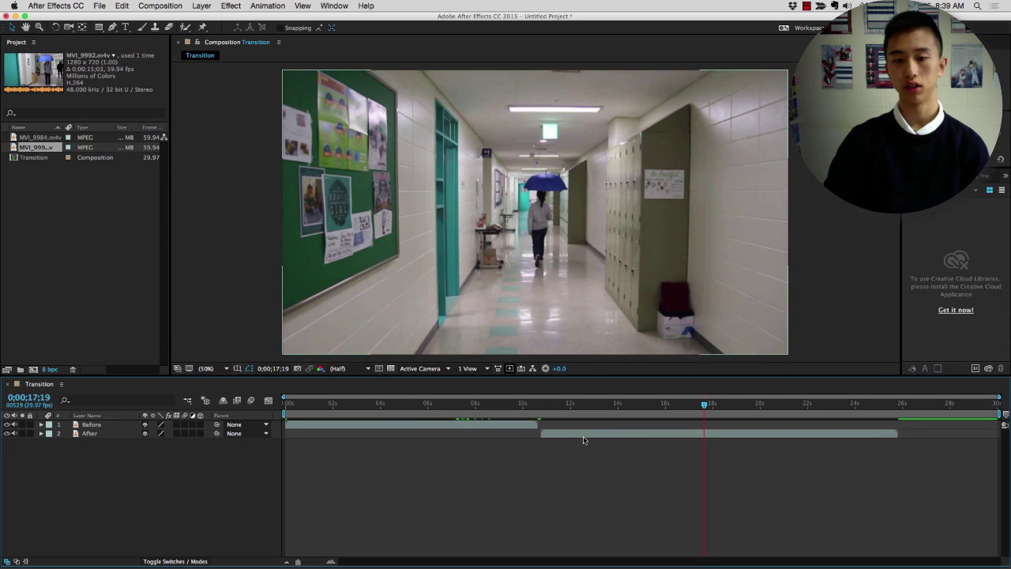
pyautogui.moveTo(706, 408); pyautogui.dragTo(457, 408)
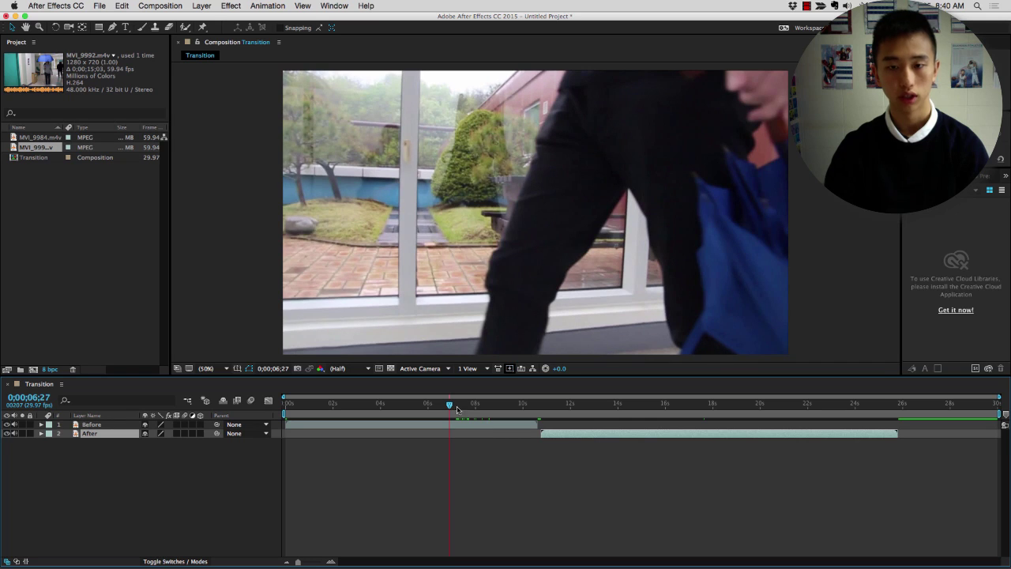
pyautogui.moveTo(569, 438)
pyautogui.mouseDown()
pyautogui.moveTo(502, 438)
pyautogui.moveTo(589, 439)
pyautogui.mouseUp()
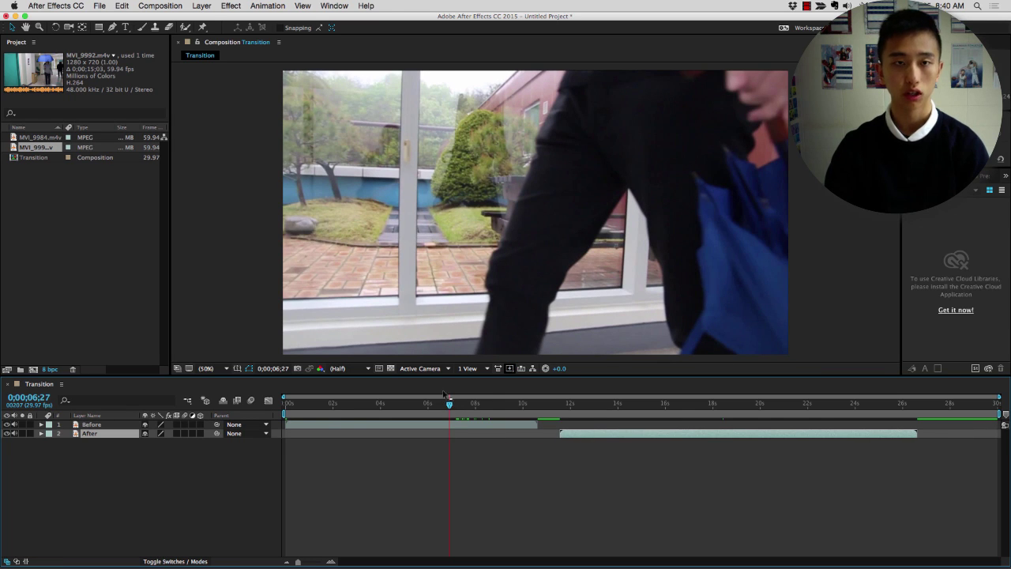
# - Add a layer marker to the After layer at the current time
pyautogui.click(368, 6)
pyautogui.write('mark')
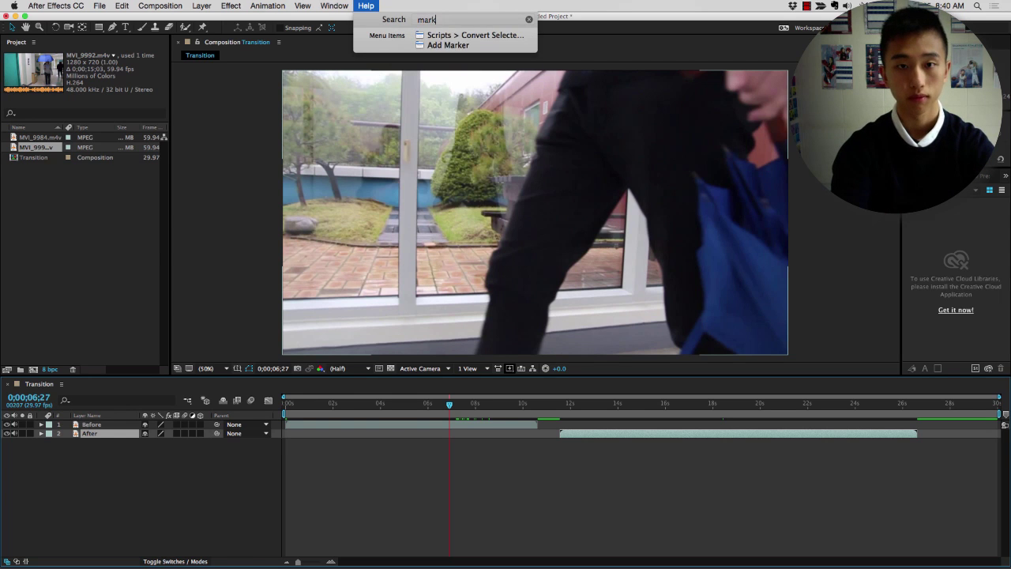
pyautogui.press('Down')
pyautogui.press('Return')
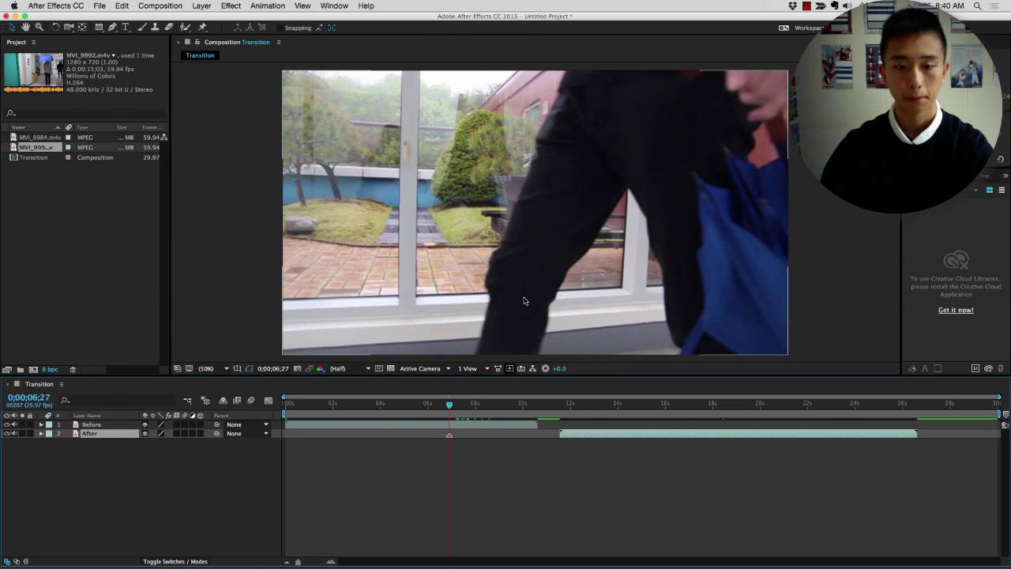
pyautogui.moveTo(589, 437)
pyautogui.mouseDown()
pyautogui.moveTo(492, 437)
pyautogui.moveTo(589, 436)
pyautogui.mouseUp()
# - Add a marker to the Before layer at the same time
pyautogui.click(482, 424)
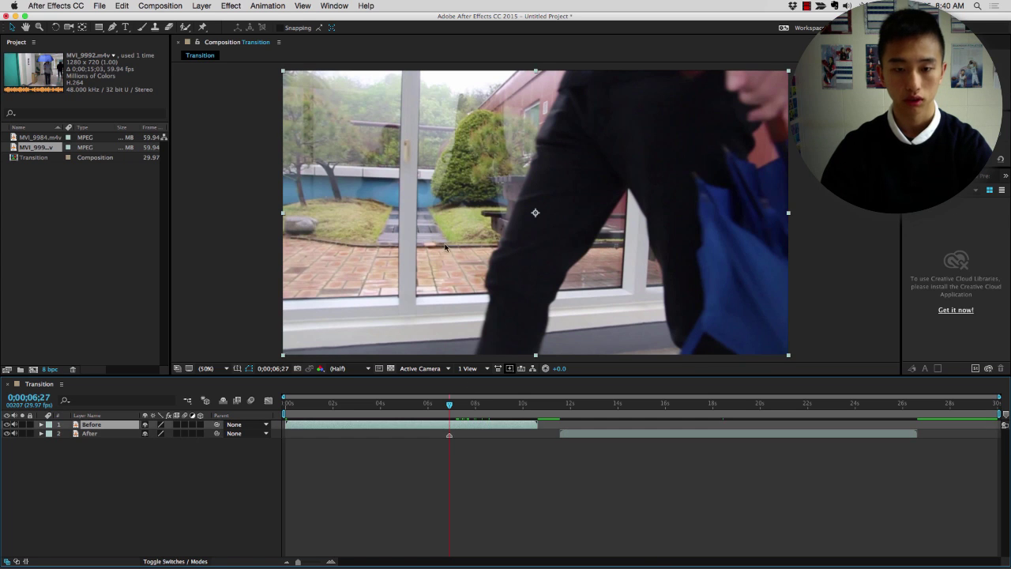
pyautogui.click(376, 6)
pyautogui.click(420, 63)
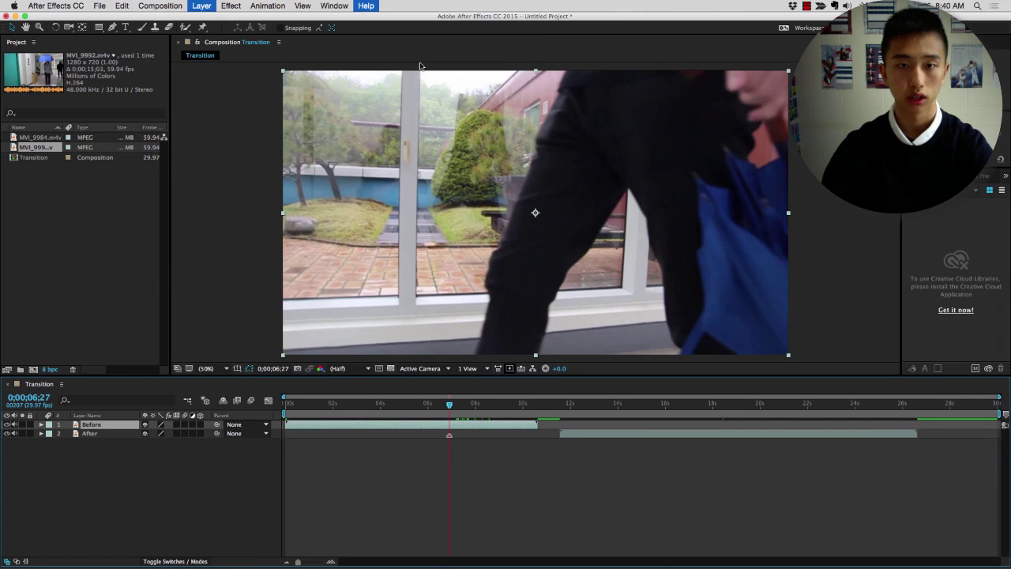
pyautogui.click(449, 438)
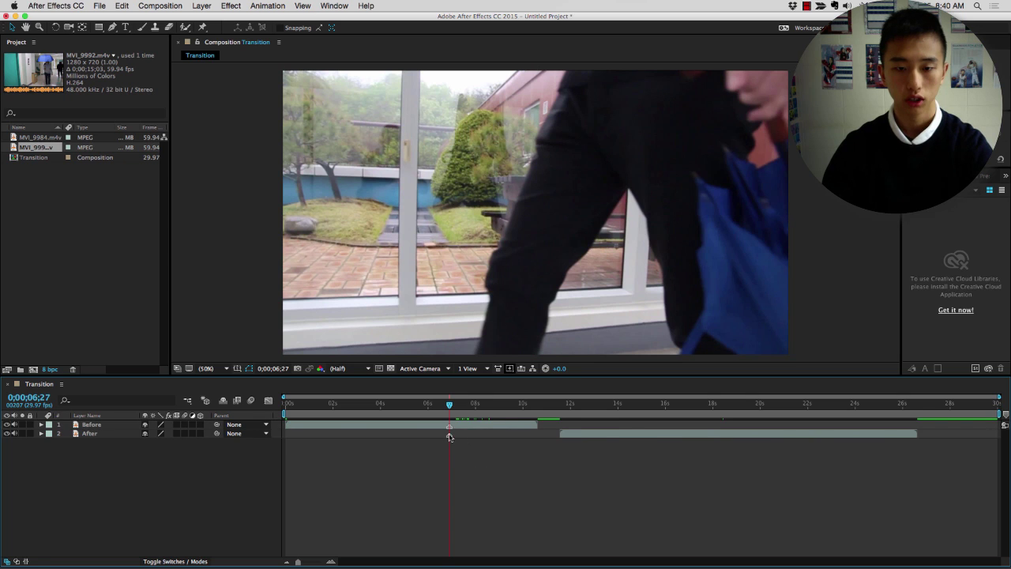
# - Mark the umbrella moment on the After layer
pyautogui.moveTo(561, 404); pyautogui.dragTo(639, 404)
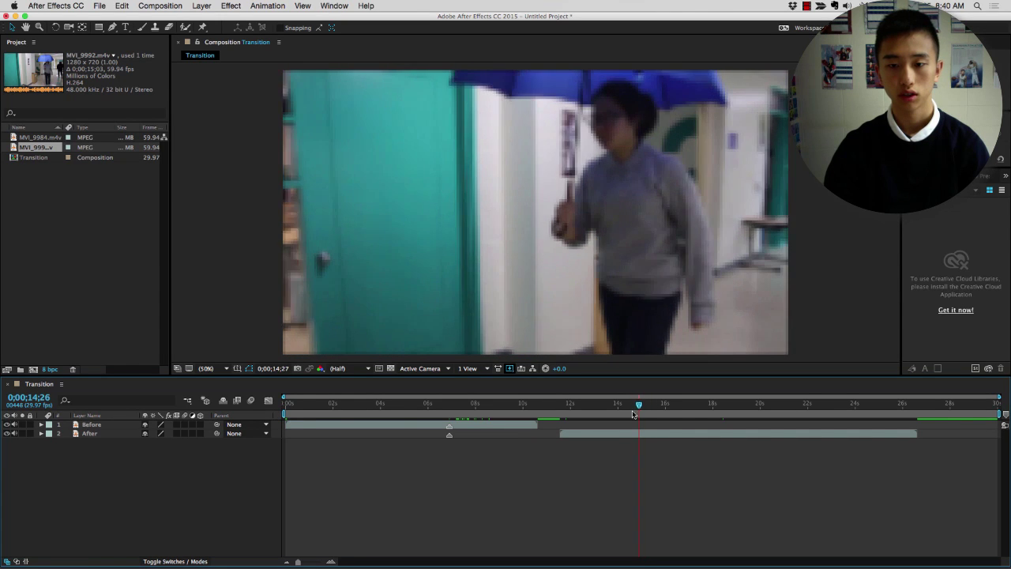
pyautogui.click(599, 435)
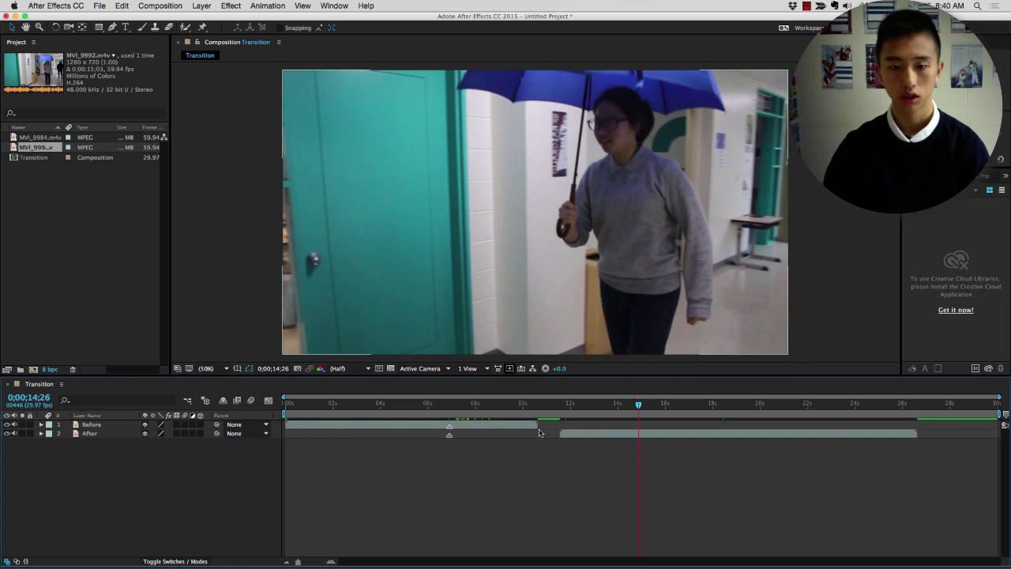
pyautogui.click(366, 6)
pyautogui.moveTo(423, 48)
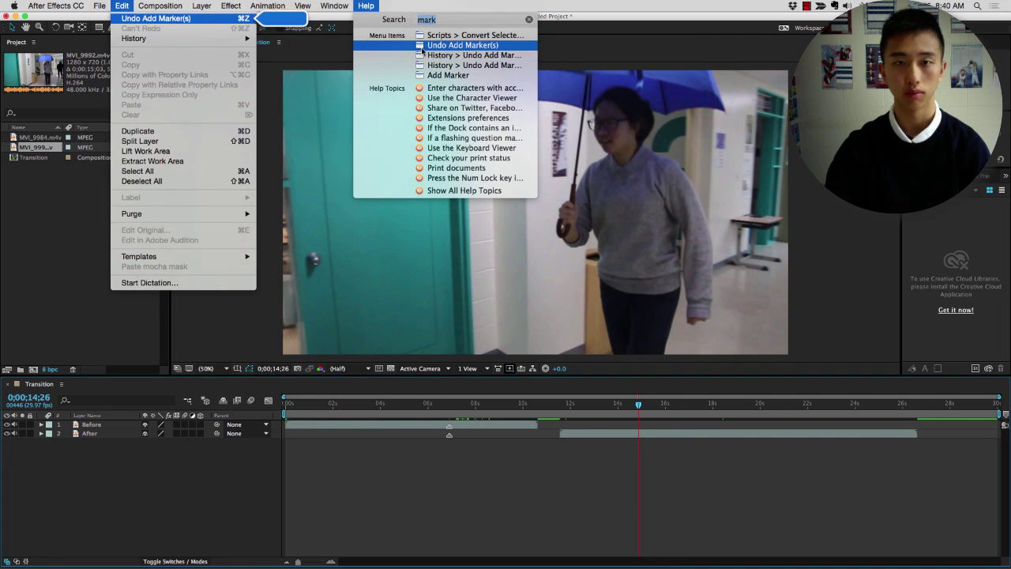
pyautogui.click(423, 76)
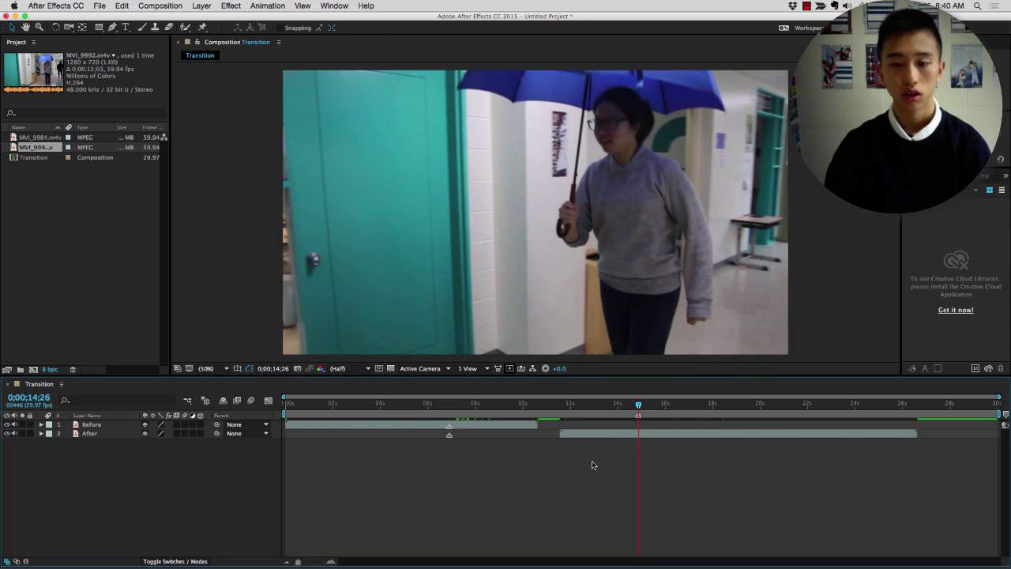
# - Slide the After layer earlier so its marker lines up with Before's
pyautogui.moveTo(606, 434)
pyautogui.mouseDown()
pyautogui.moveTo(569, 437)
pyautogui.moveTo(610, 436)
pyautogui.mouseUp()
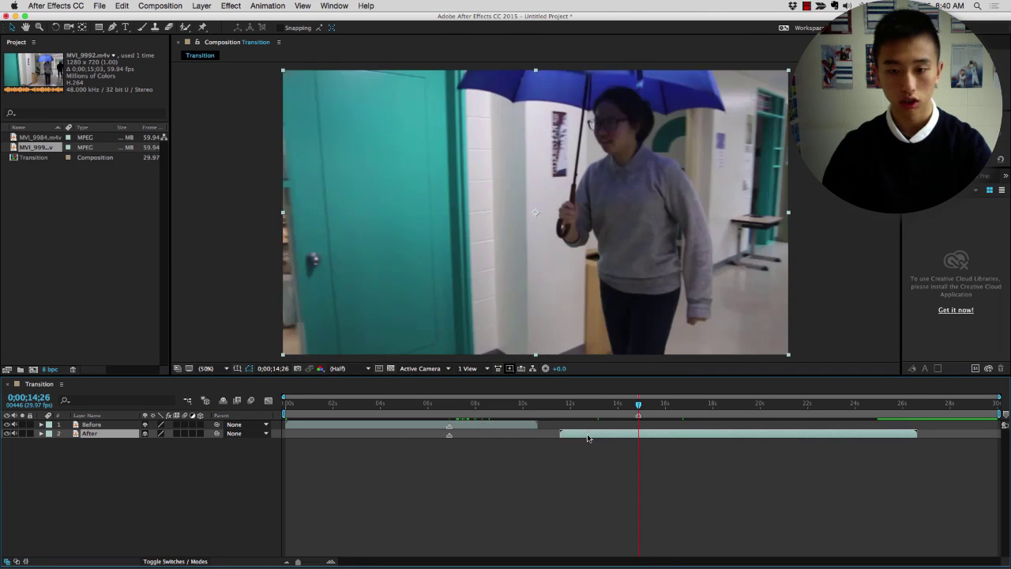
pyautogui.click(367, 5)
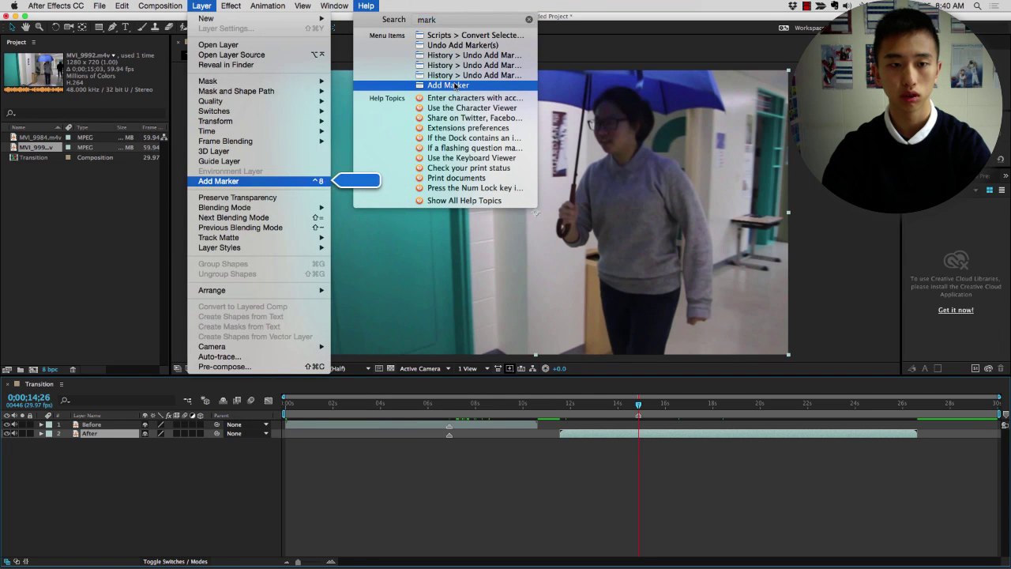
pyautogui.click(454, 85)
pyautogui.moveTo(657, 438); pyautogui.dragTo(466, 427)
# - Find frame 0;00;06;28 where the umbrella passes, compare Before against After, and select Before
pyautogui.click(445, 404)
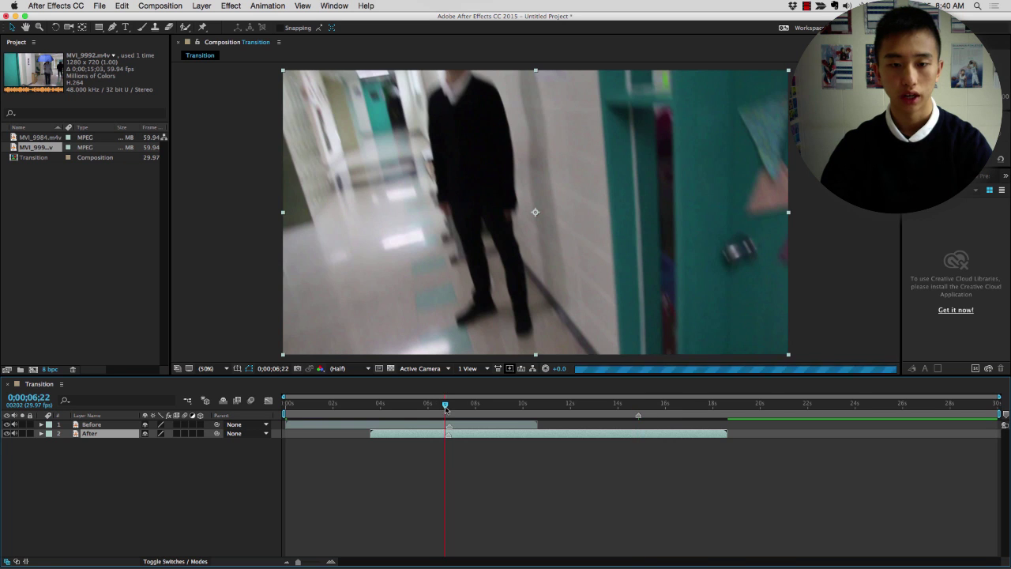
pyautogui.moveTo(445, 403); pyautogui.dragTo(448, 404)
pyautogui.click(8, 425)
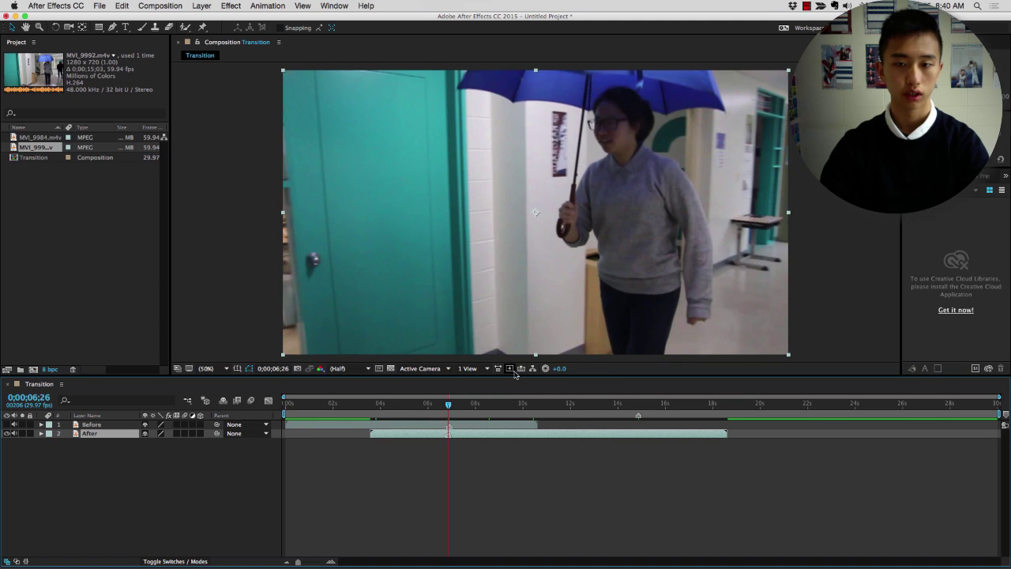
pyautogui.moveTo(450, 408)
pyautogui.mouseDown()
pyautogui.moveTo(466, 406)
pyautogui.moveTo(450, 406)
pyautogui.mouseUp()
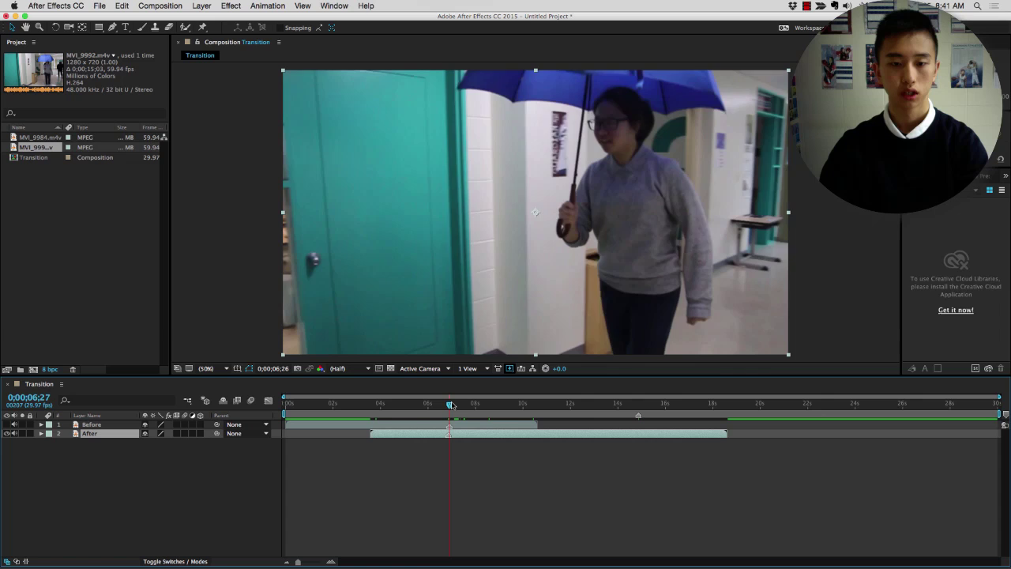
pyautogui.click(8, 424)
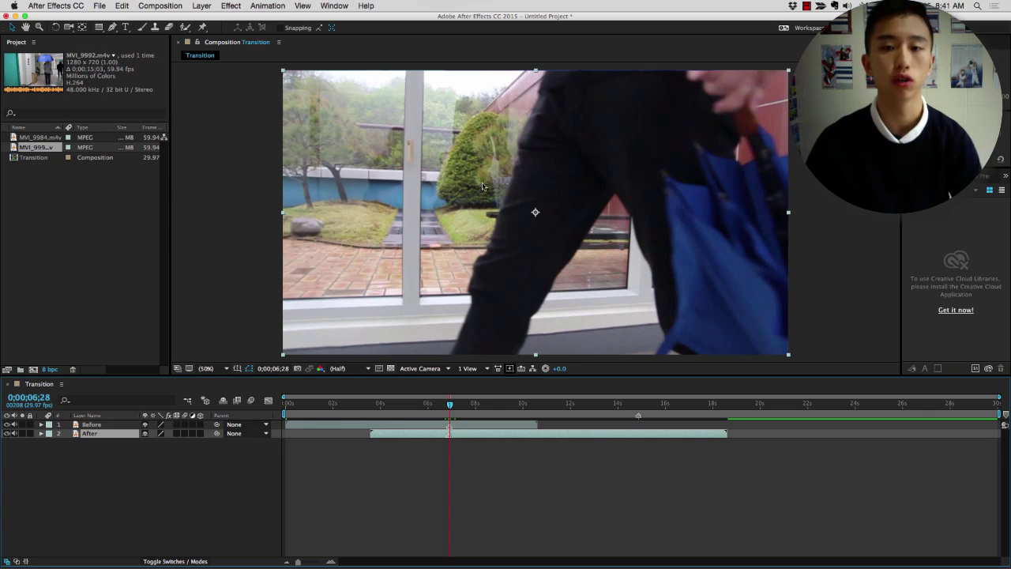
pyautogui.click(113, 425)
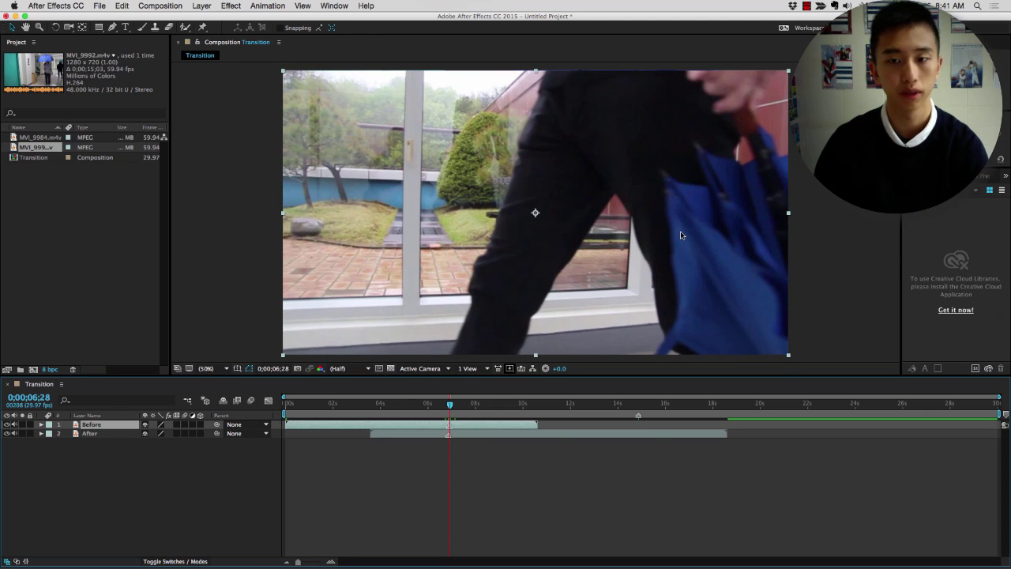
# - Draw a closed four-point mask on Before just outside the frame corners, viewer zoomed out
pyautogui.click(113, 28)
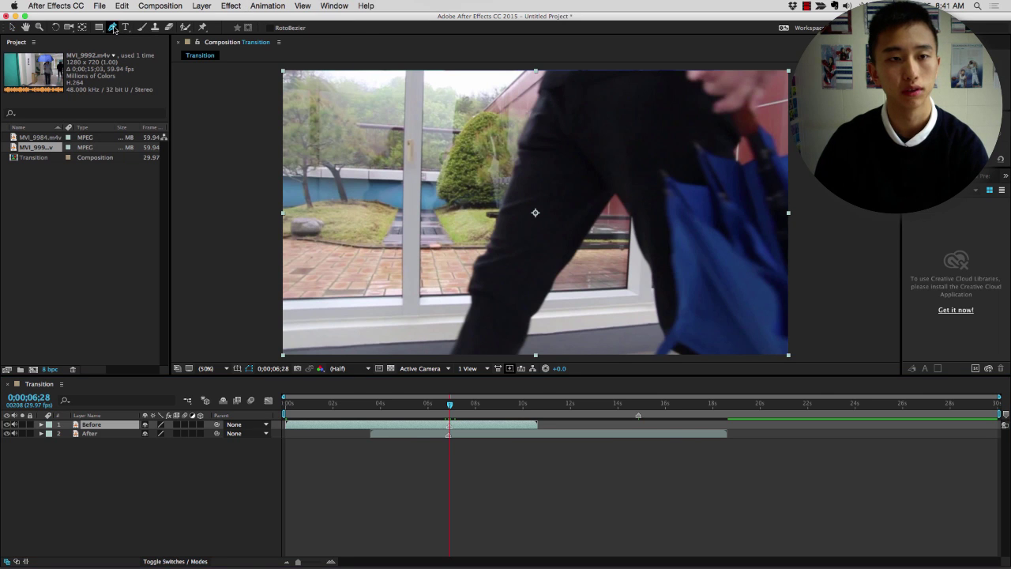
pyautogui.press(',')
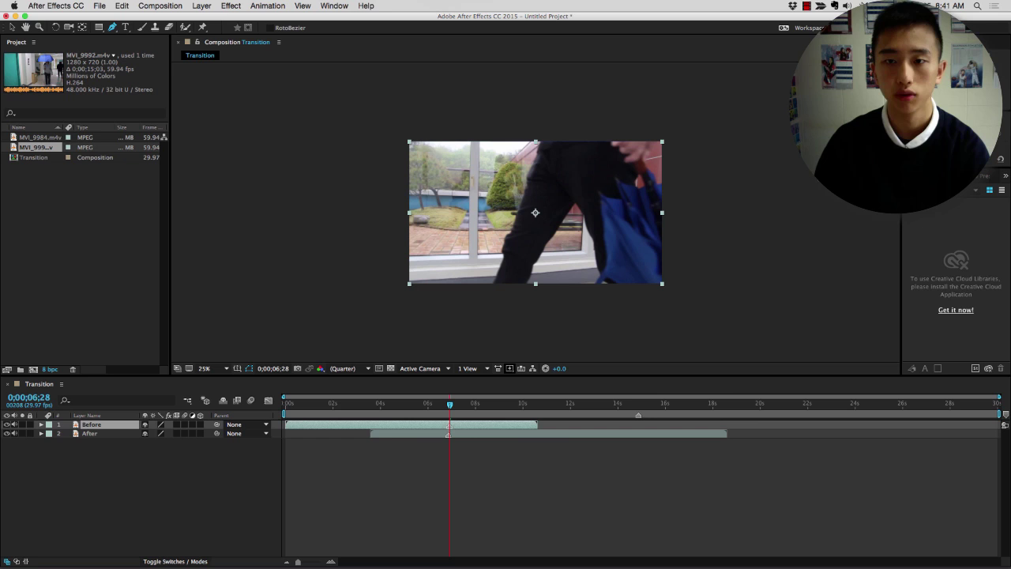
pyautogui.click(672, 128)
pyautogui.click(672, 296)
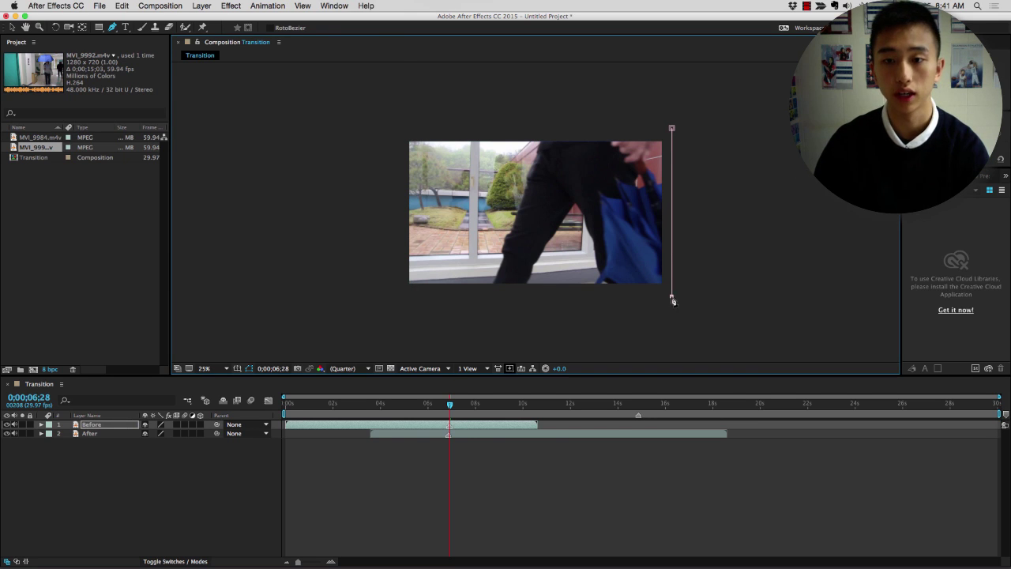
pyautogui.click(390, 290)
pyautogui.click(388, 132)
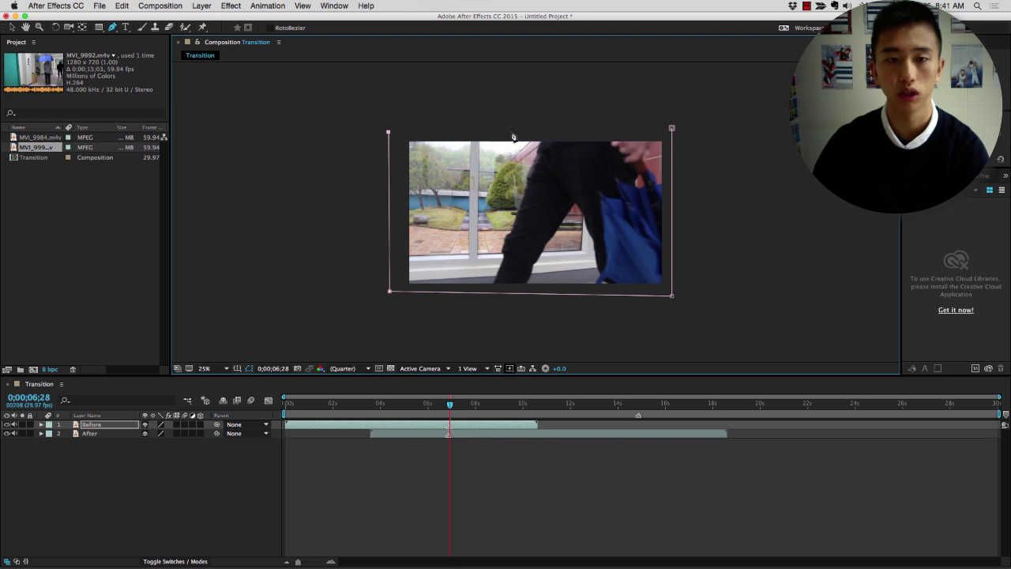
pyautogui.click(672, 129)
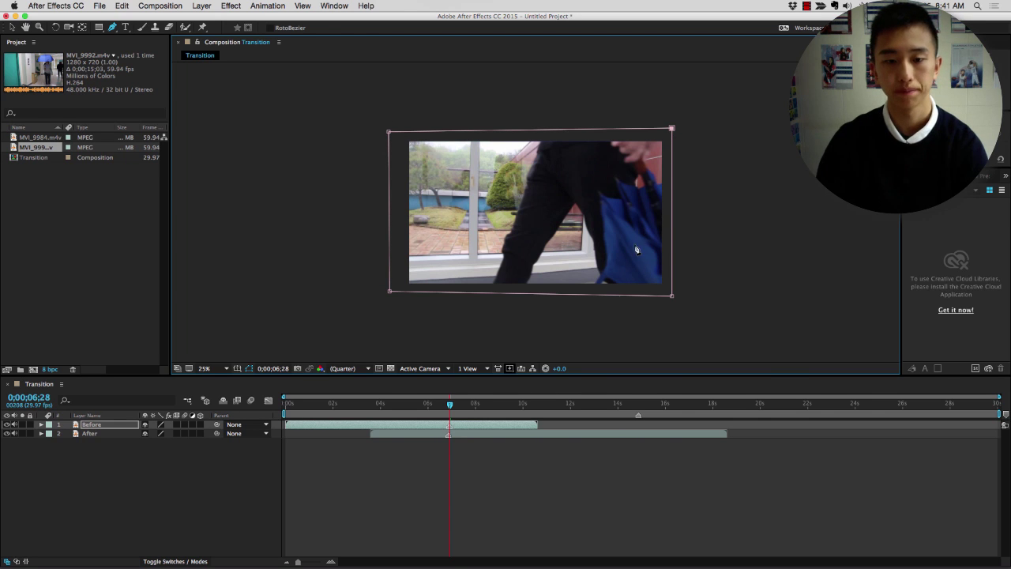
# - At frame 6;28, nudge the mask's bottom-right and top-right corners slightly inward
pyautogui.moveTo(299, 562); pyautogui.dragTo(320, 562)
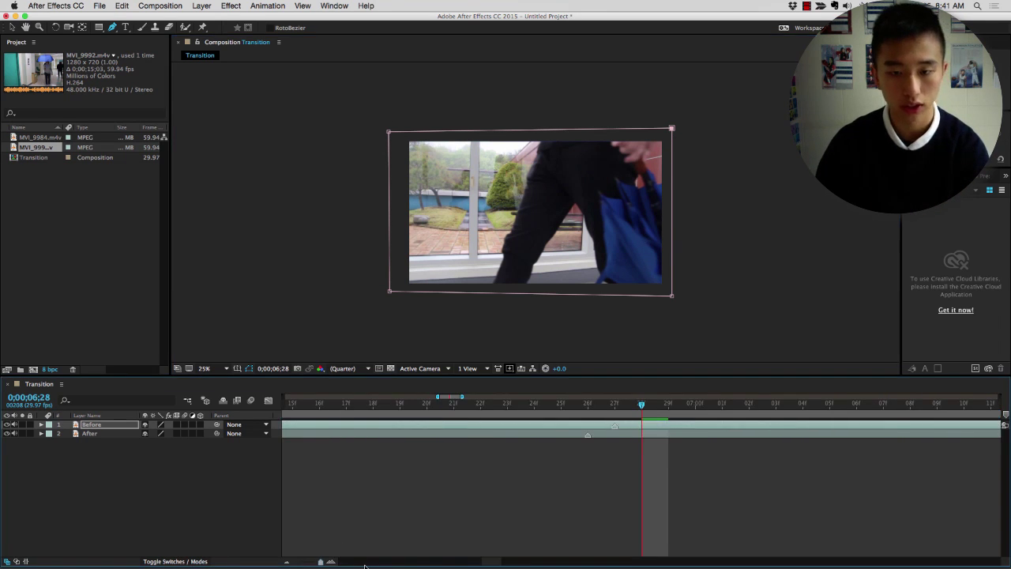
pyautogui.click(630, 405)
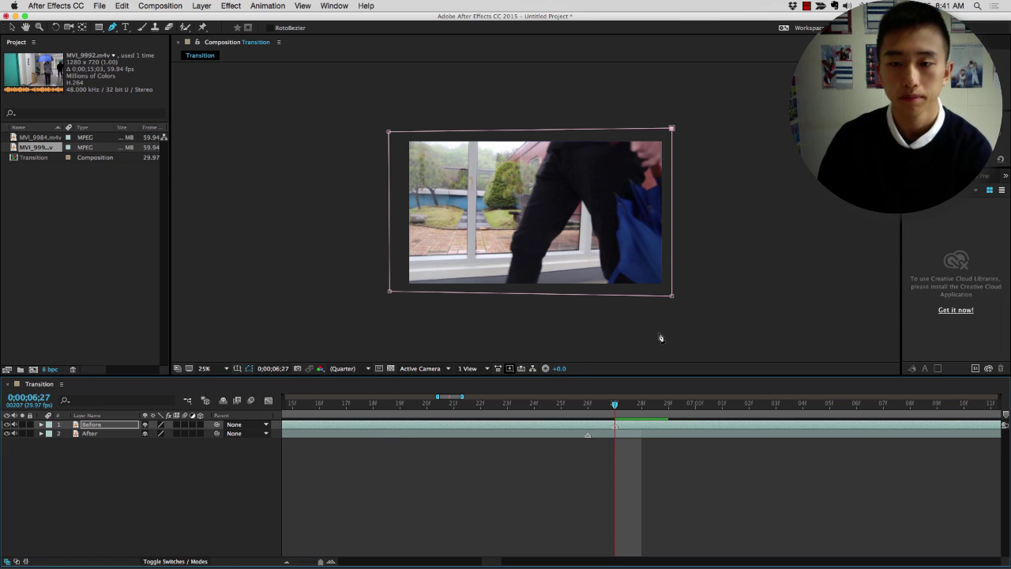
pyautogui.click(642, 408)
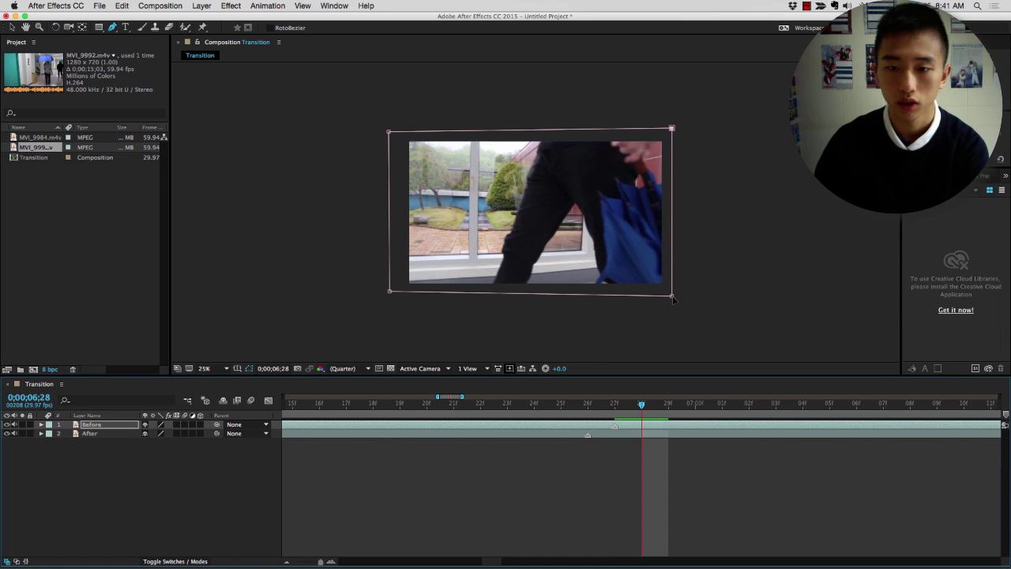
pyautogui.moveTo(672, 296)
pyautogui.mouseDown()
pyautogui.moveTo(657, 294)
pyautogui.moveTo(666, 290)
pyautogui.mouseUp()
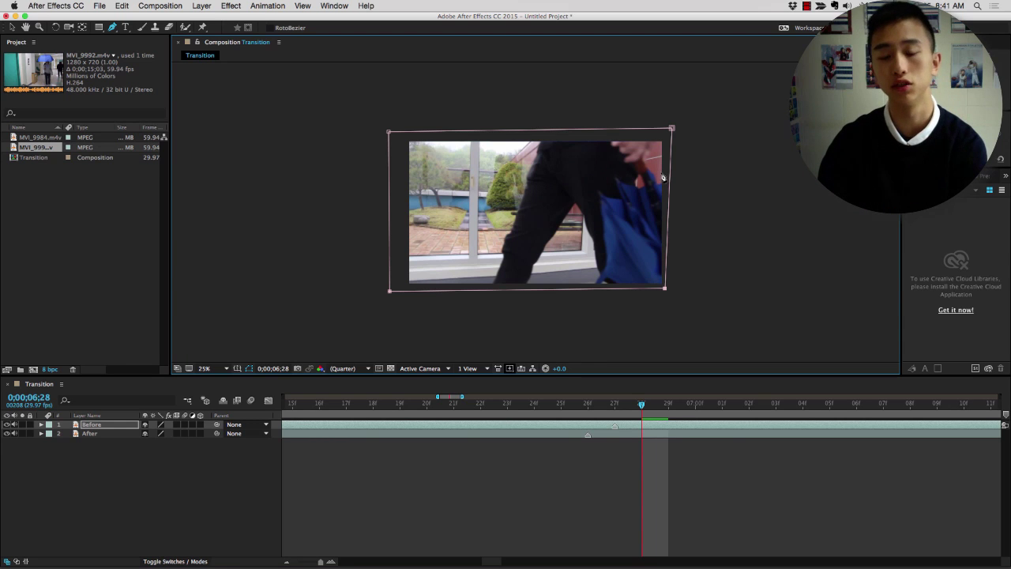
pyautogui.moveTo(672, 128); pyautogui.dragTo(668, 134)
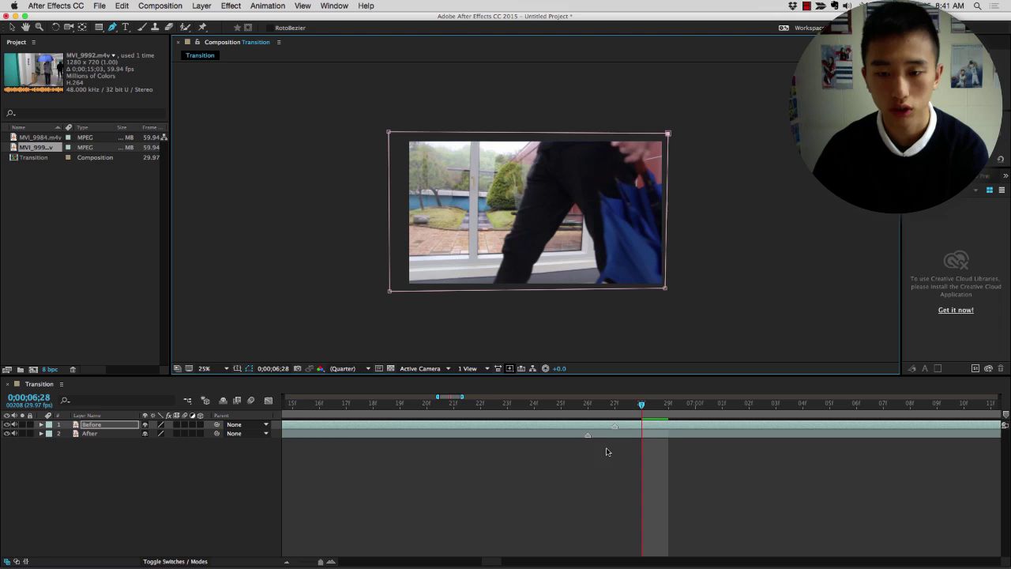
pyautogui.click(614, 409)
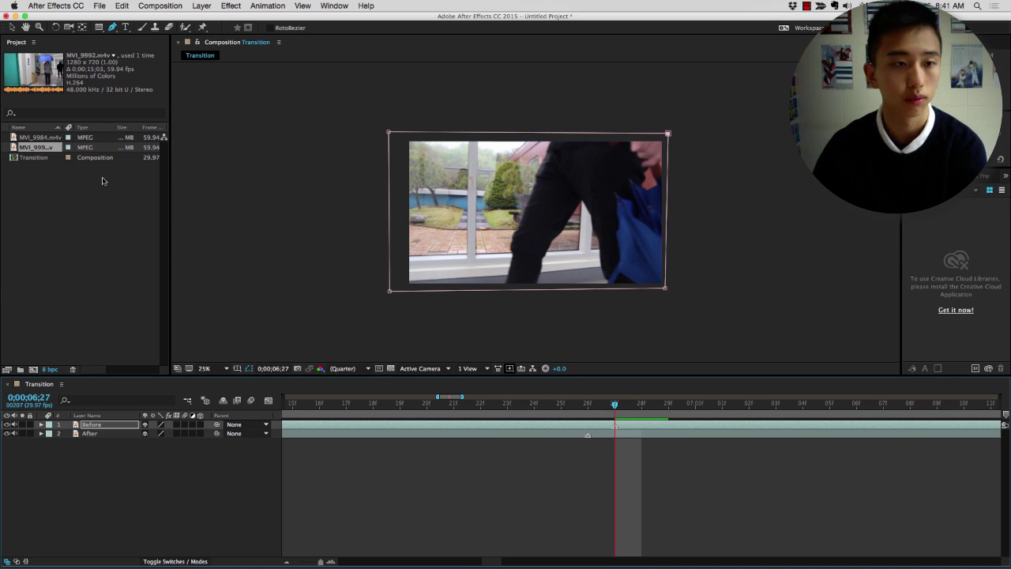
# - Keyframe Mask 1's Mask Path at 6;27, then shift its top-right corner at 6;28
pyautogui.click(42, 425)
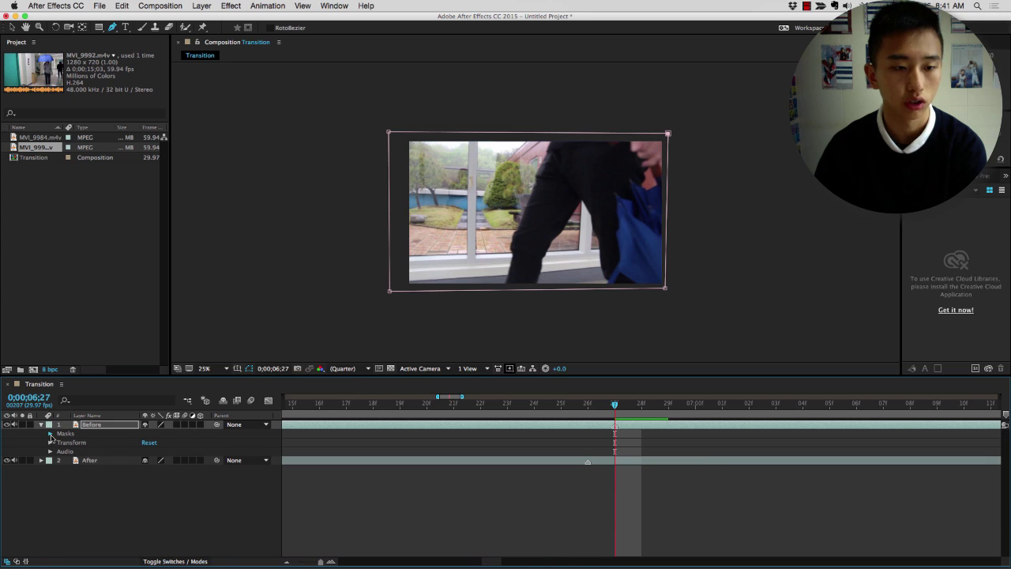
pyautogui.click(50, 434)
pyautogui.click(58, 443)
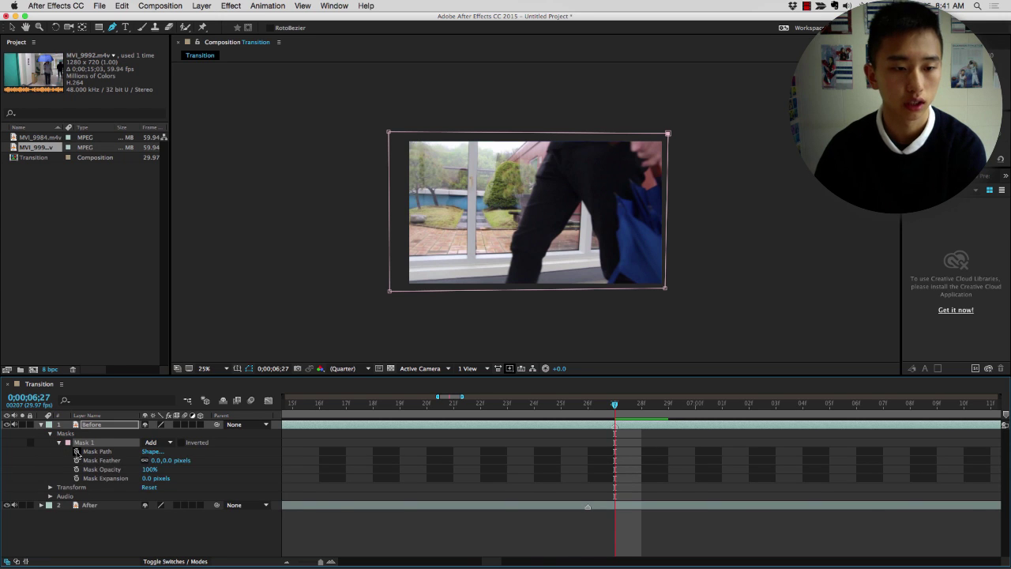
pyautogui.click(76, 452)
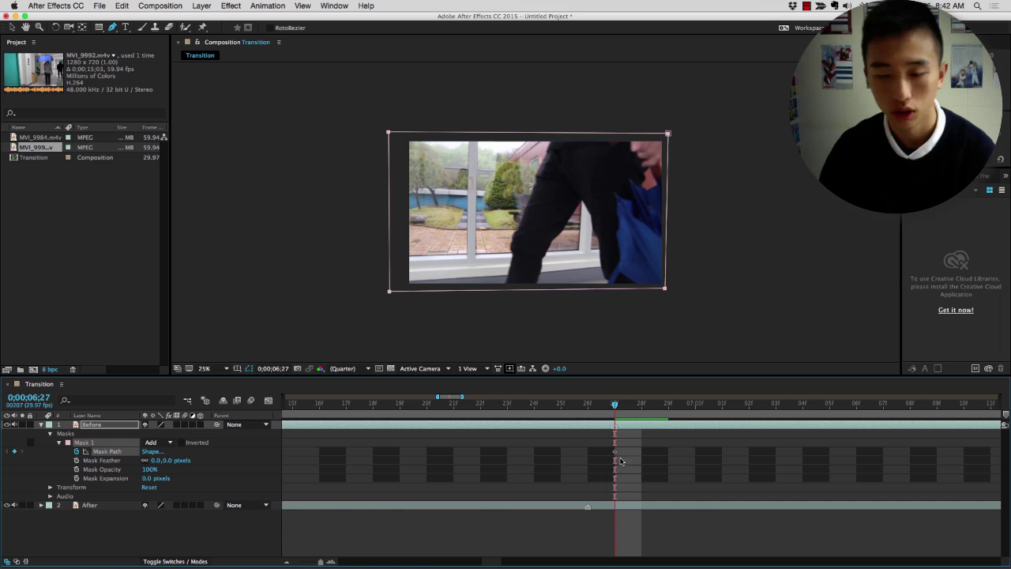
pyautogui.click(643, 410)
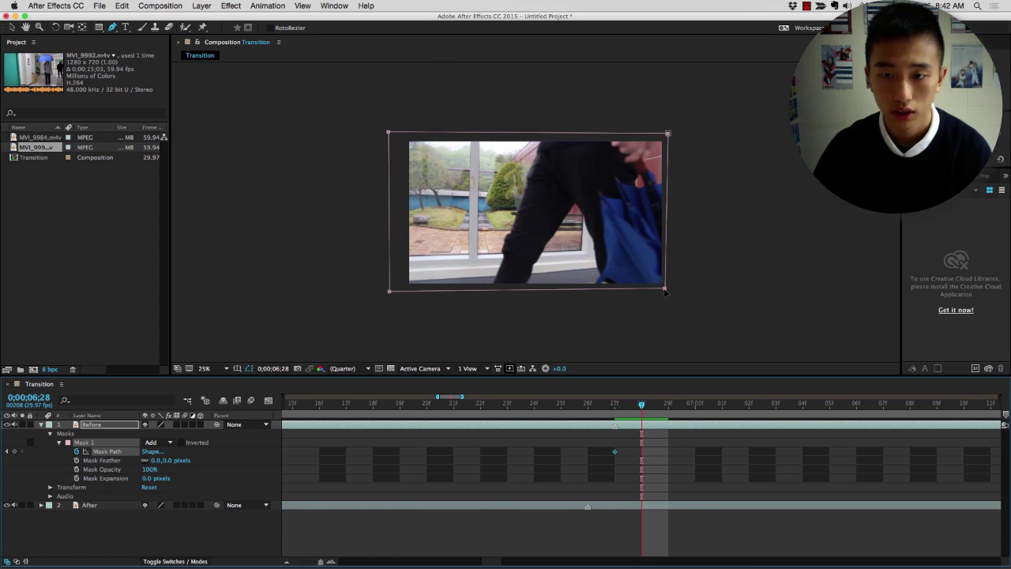
pyautogui.moveTo(670, 135); pyautogui.dragTo(670, 134)
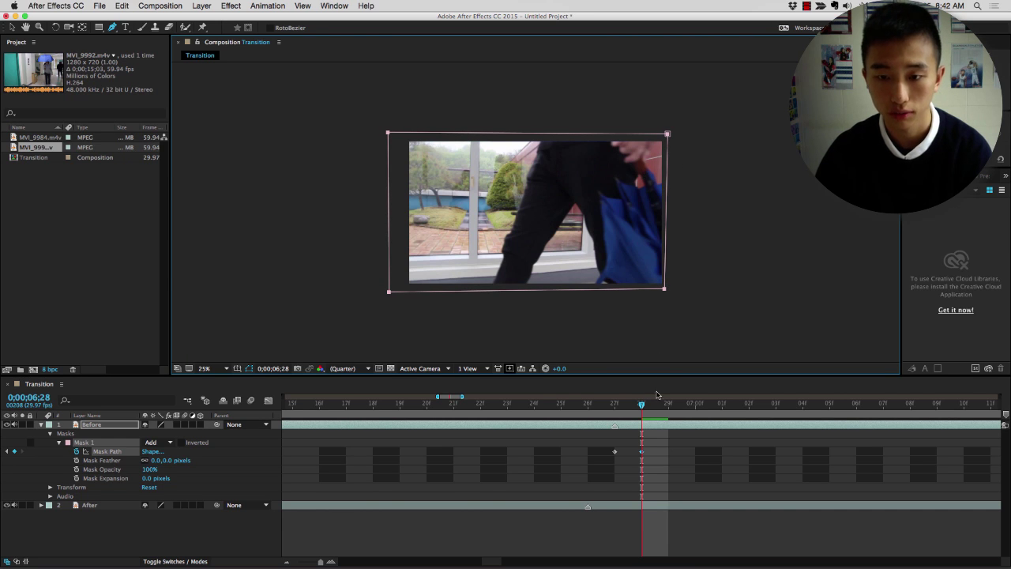
pyautogui.moveTo(668, 134); pyautogui.dragTo(669, 135)
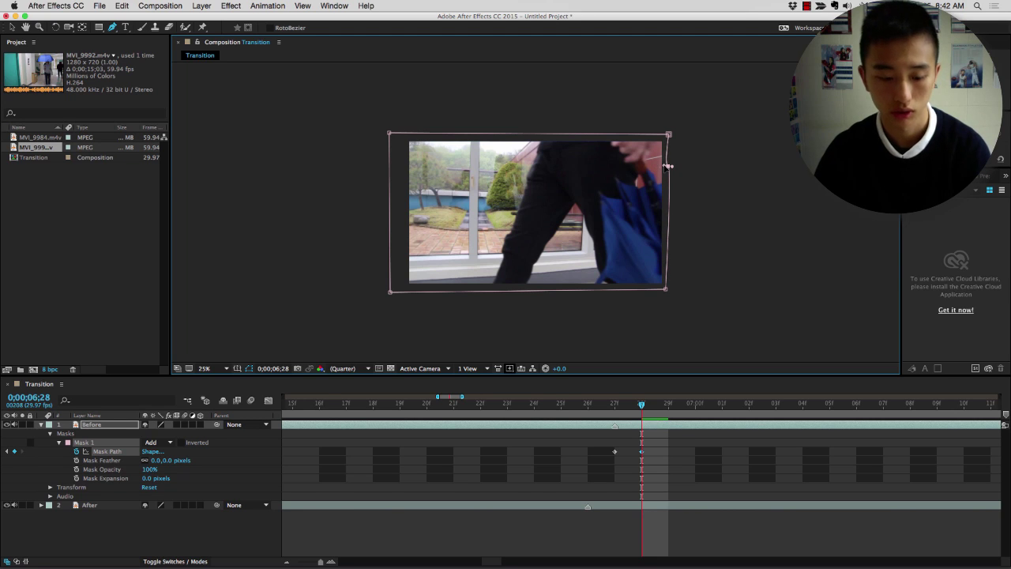
# - Pull Mask 1's top-right corner left to meet the umbrella
pyautogui.press('v')
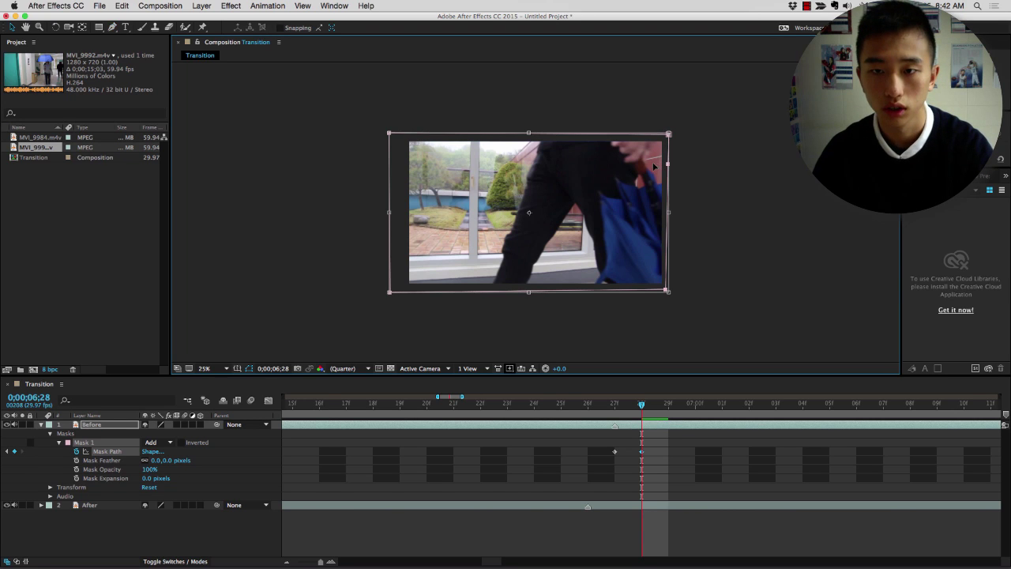
pyautogui.moveTo(668, 164)
pyautogui.mouseDown()
pyautogui.moveTo(653, 165)
pyautogui.moveTo(668, 164)
pyautogui.mouseUp()
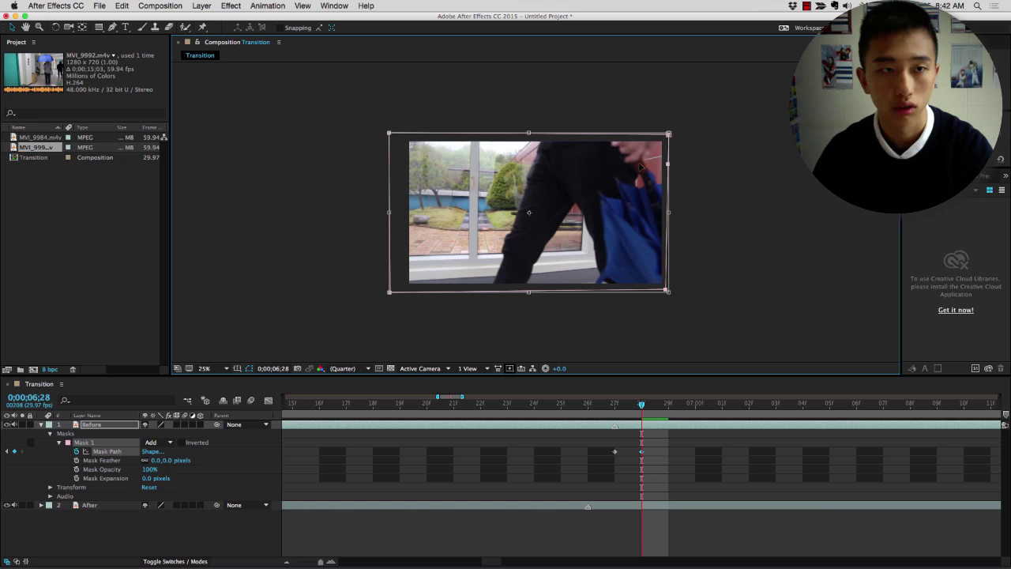
pyautogui.click(111, 424)
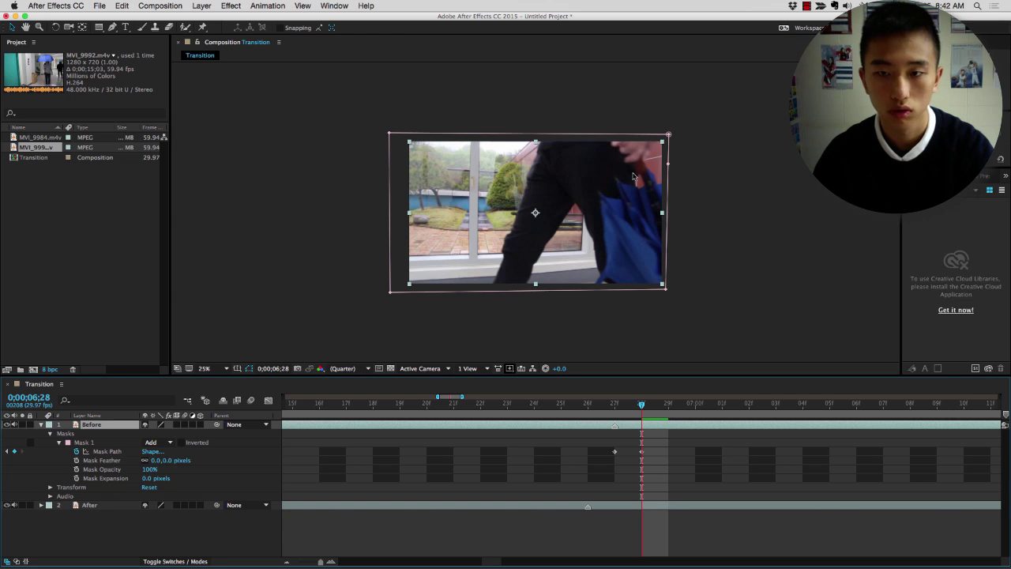
pyautogui.click(668, 155)
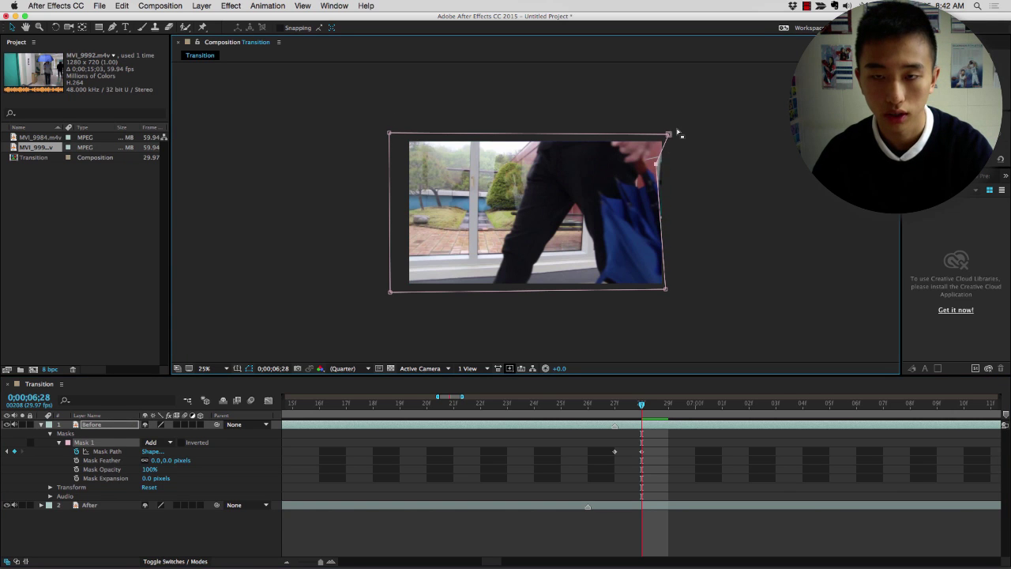
pyautogui.moveTo(668, 135); pyautogui.dragTo(650, 136)
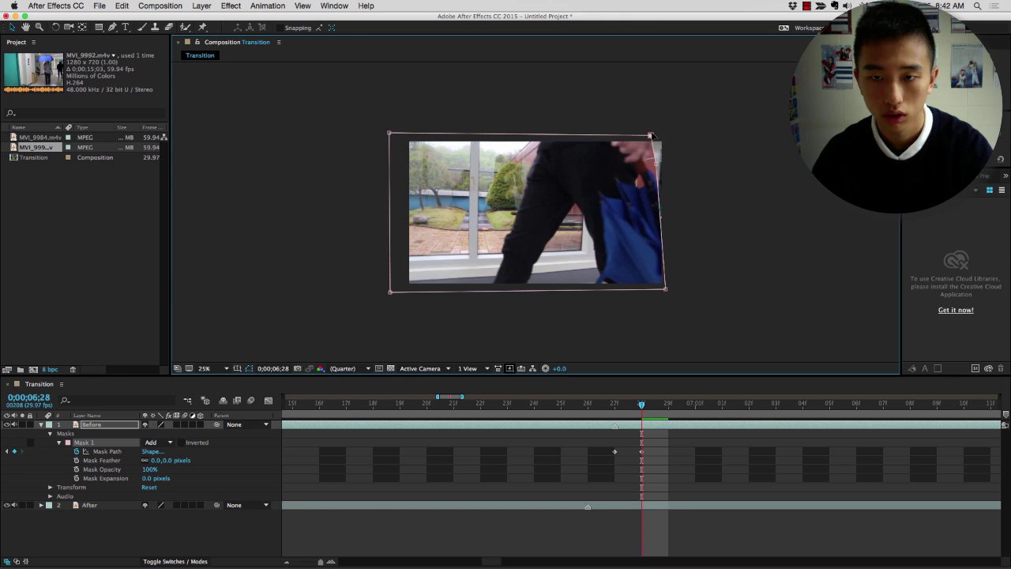
# - At frame 6;29, add a right-edge mask point and reshape the corner along the umbrella
pyautogui.press('pagedown')
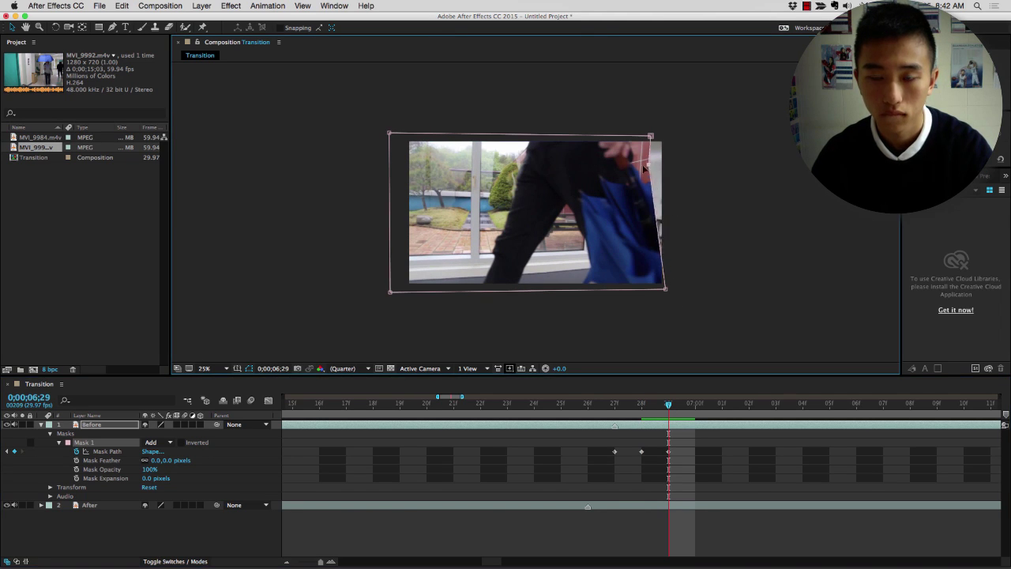
pyautogui.moveTo(655, 167); pyautogui.dragTo(648, 138)
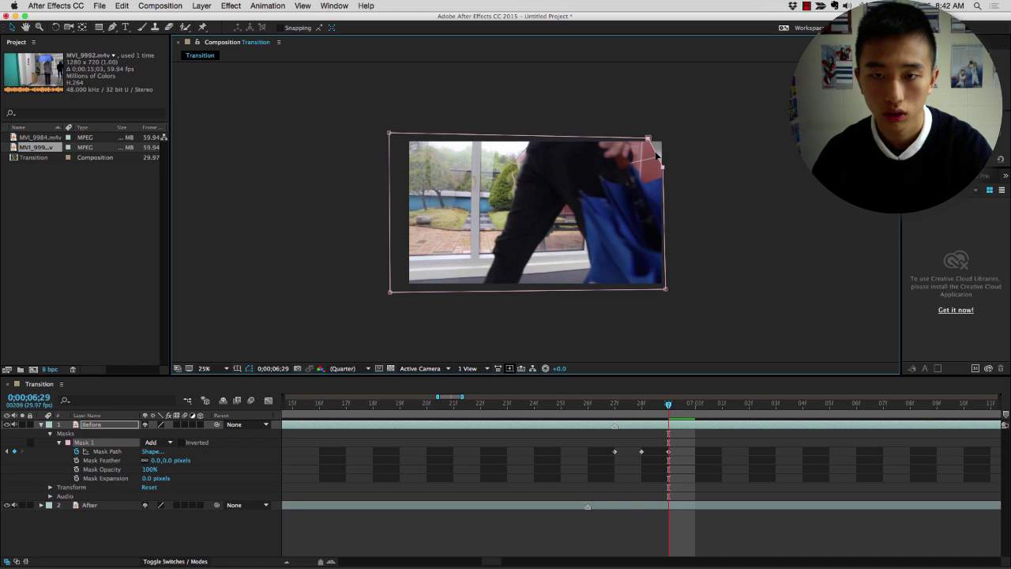
pyautogui.moveTo(648, 138); pyautogui.dragTo(653, 167)
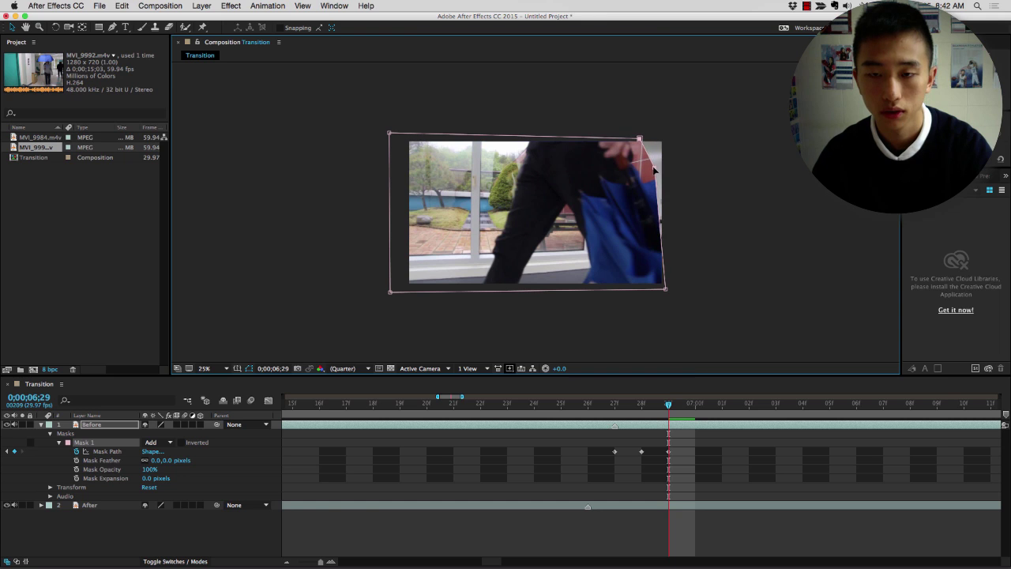
pyautogui.click(695, 403)
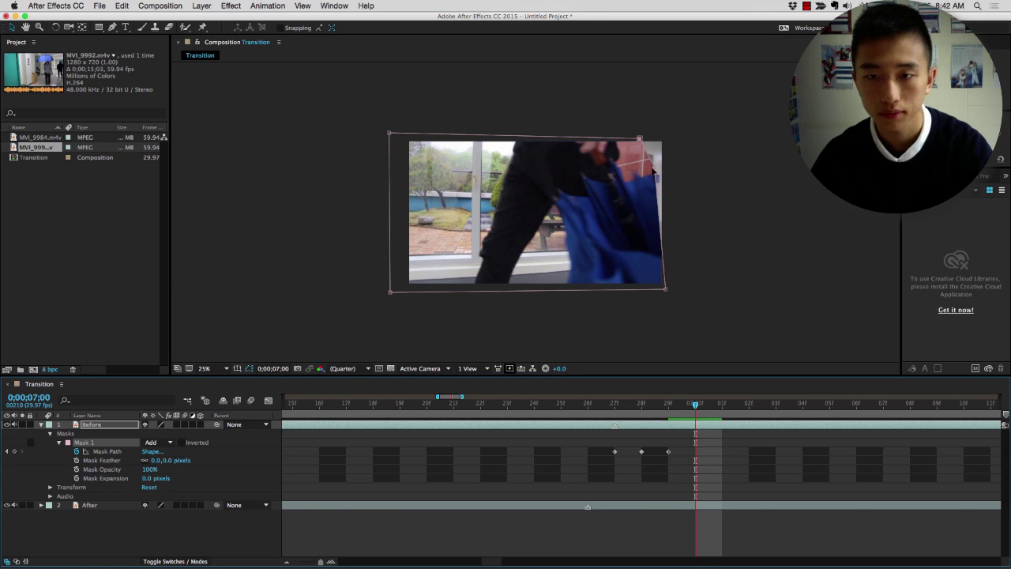
pyautogui.click(112, 27)
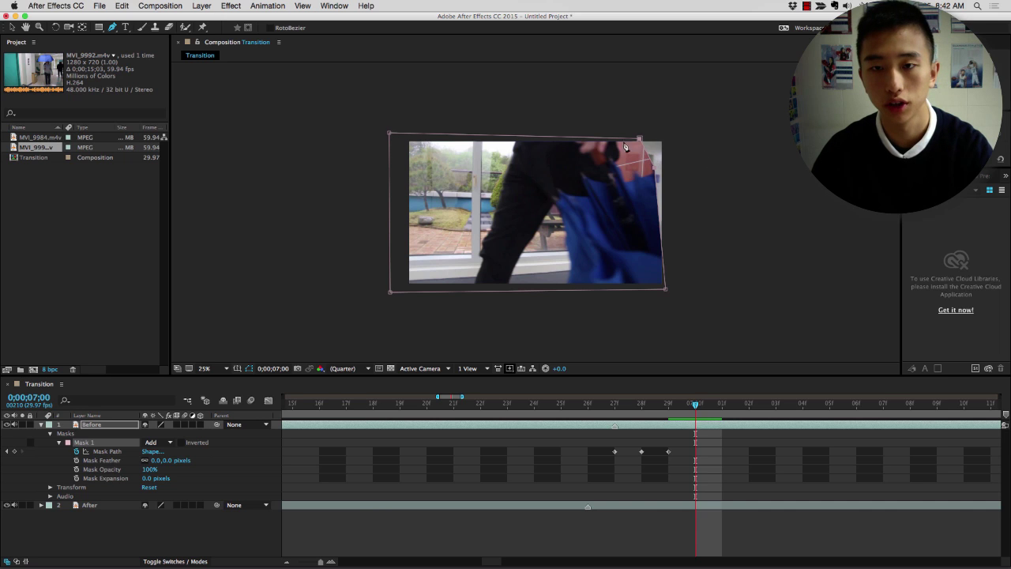
# - Curve the mask's right edge along the umbrella at 7;00, then adjust it at 7;01 and 7;02
pyautogui.moveTo(651, 164); pyautogui.dragTo(626, 181)
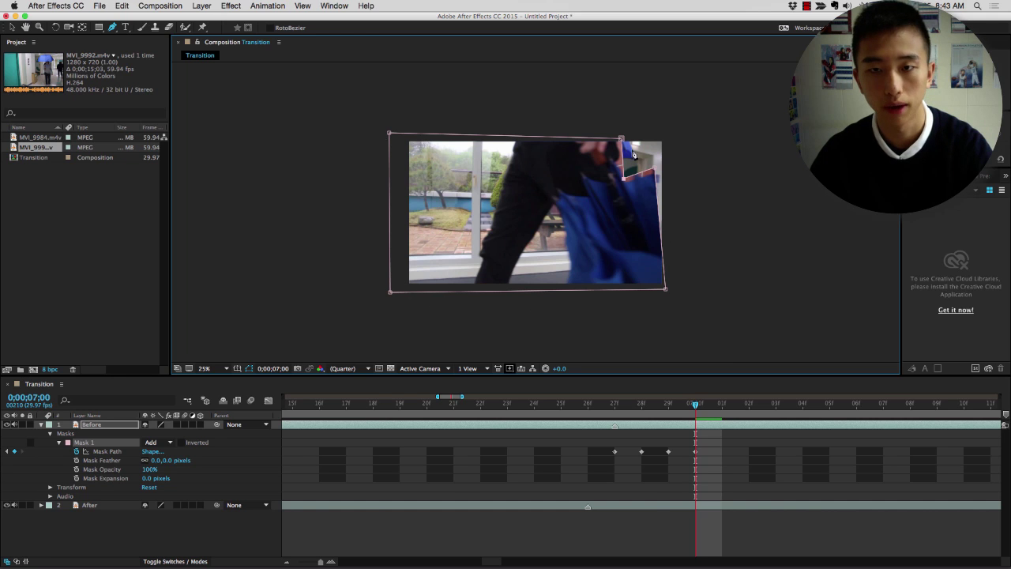
pyautogui.press('pagedown')
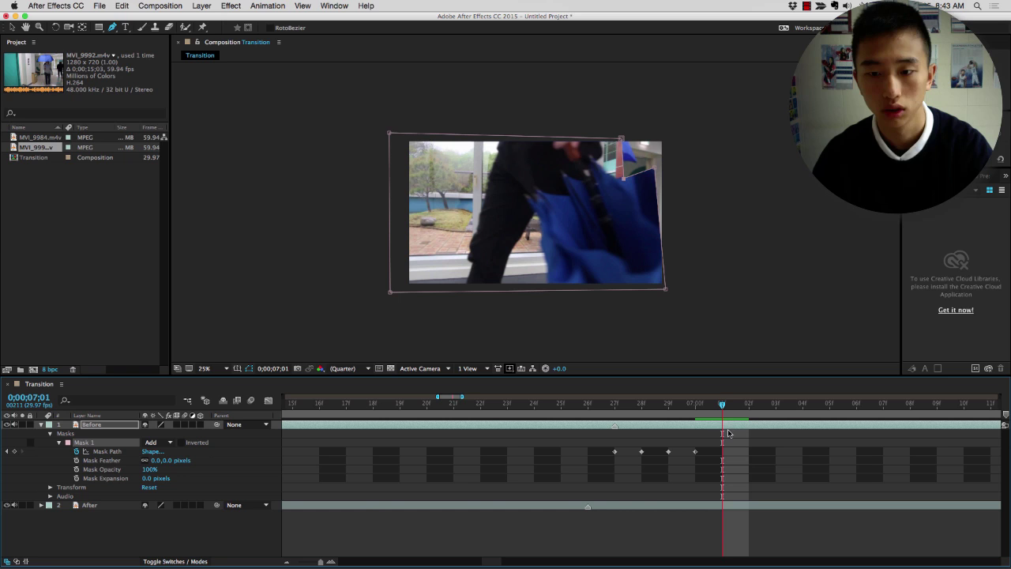
pyautogui.moveTo(629, 180); pyautogui.dragTo(646, 143)
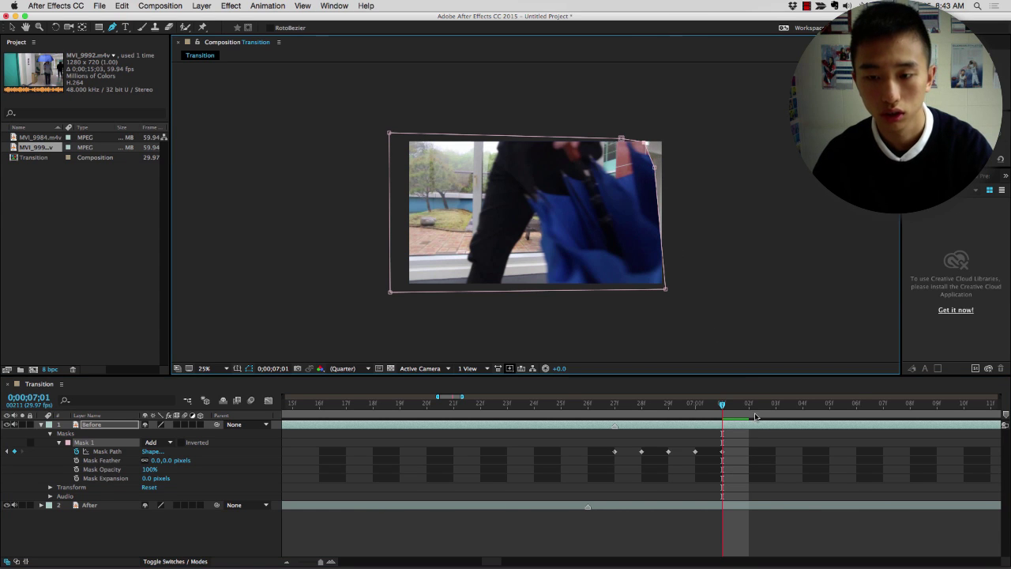
pyautogui.press('pagedown')
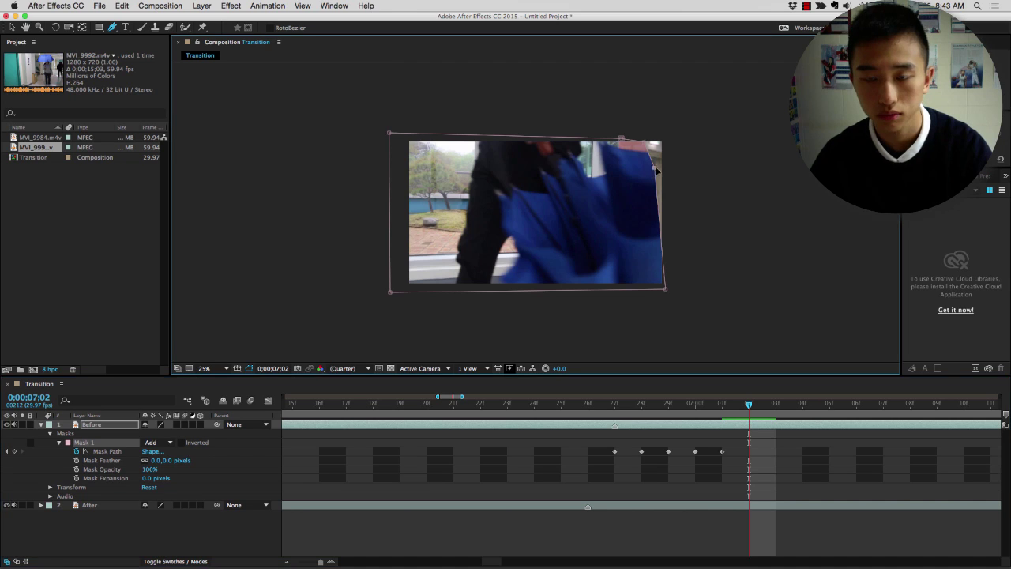
pyautogui.moveTo(654, 183); pyautogui.dragTo(662, 164)
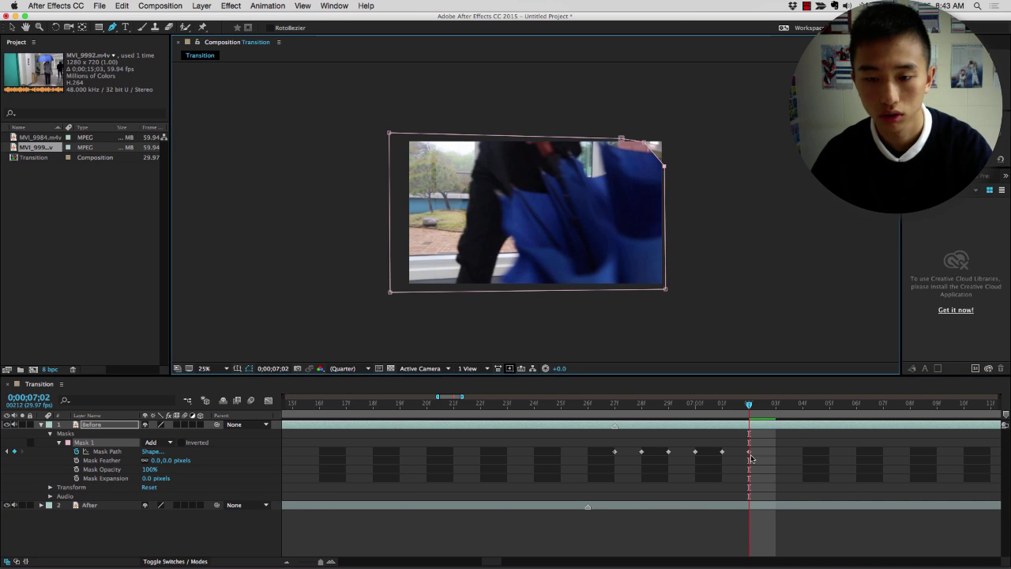
# - At frame 7;03, add a top-edge mask point and pull the bottom-right corner in
pyautogui.click(794, 439)
pyautogui.click(776, 409)
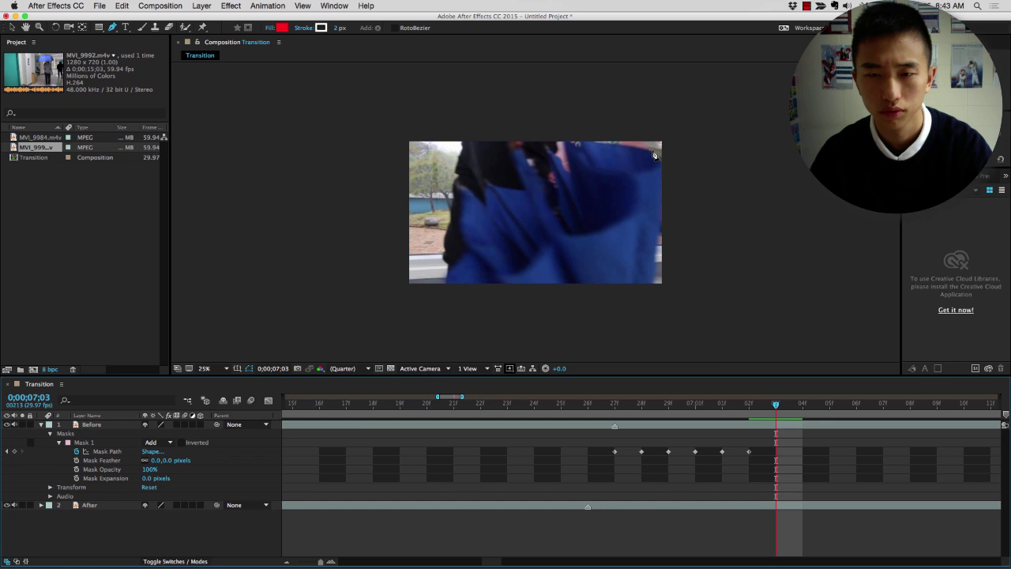
pyautogui.click(738, 429)
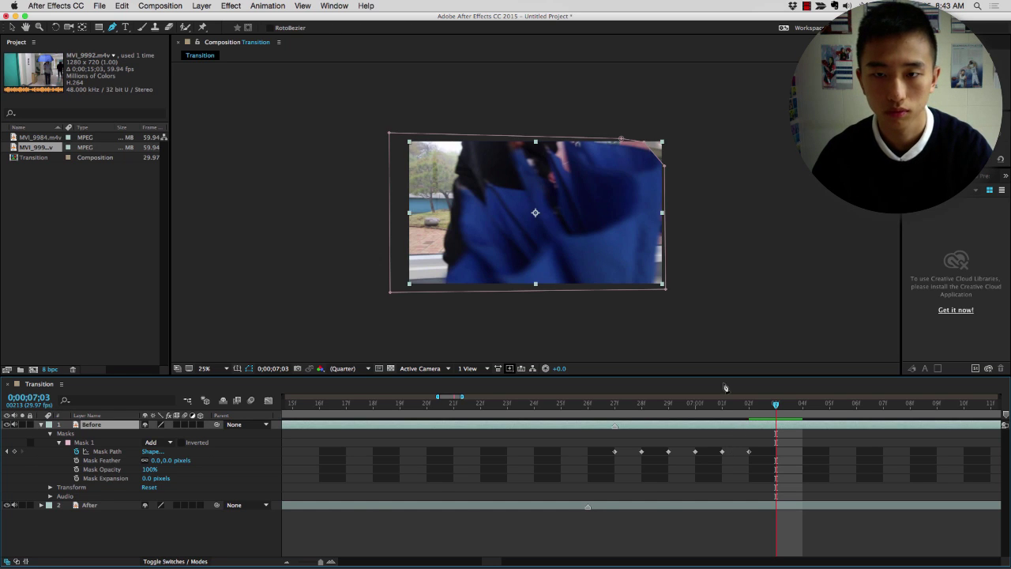
pyautogui.moveTo(623, 139); pyautogui.dragTo(643, 147)
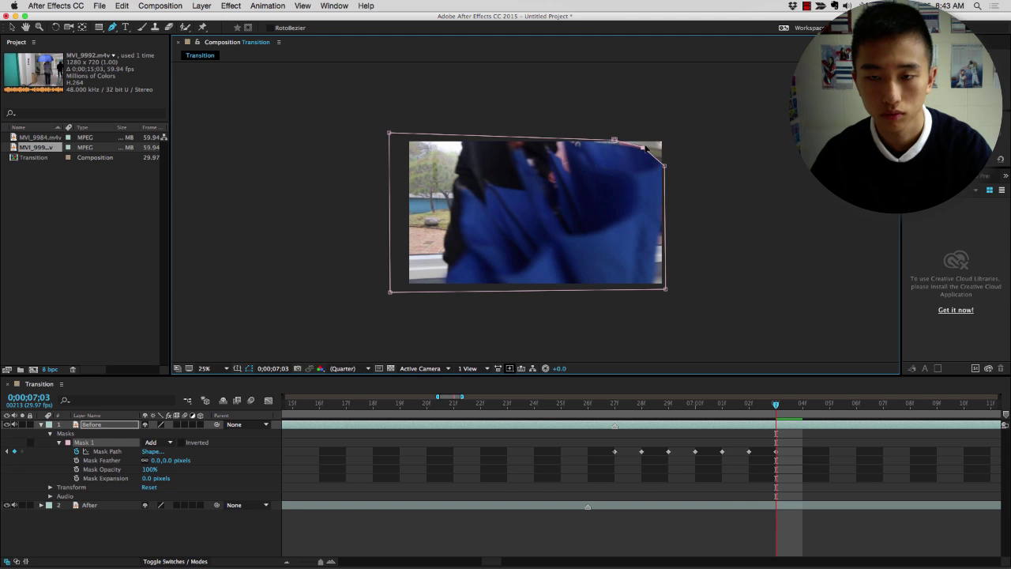
pyautogui.moveTo(666, 292); pyautogui.dragTo(653, 283)
# - Move the mask's right edge and bottom-right corner left along the umbrella at 7;04 and 7;05
pyautogui.click(803, 406)
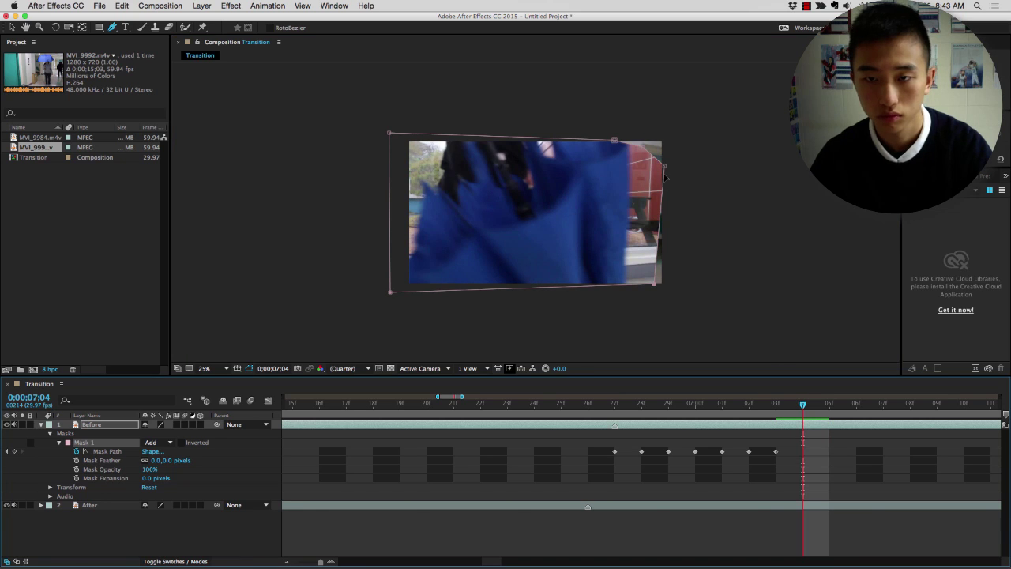
pyautogui.moveTo(665, 167); pyautogui.dragTo(630, 144)
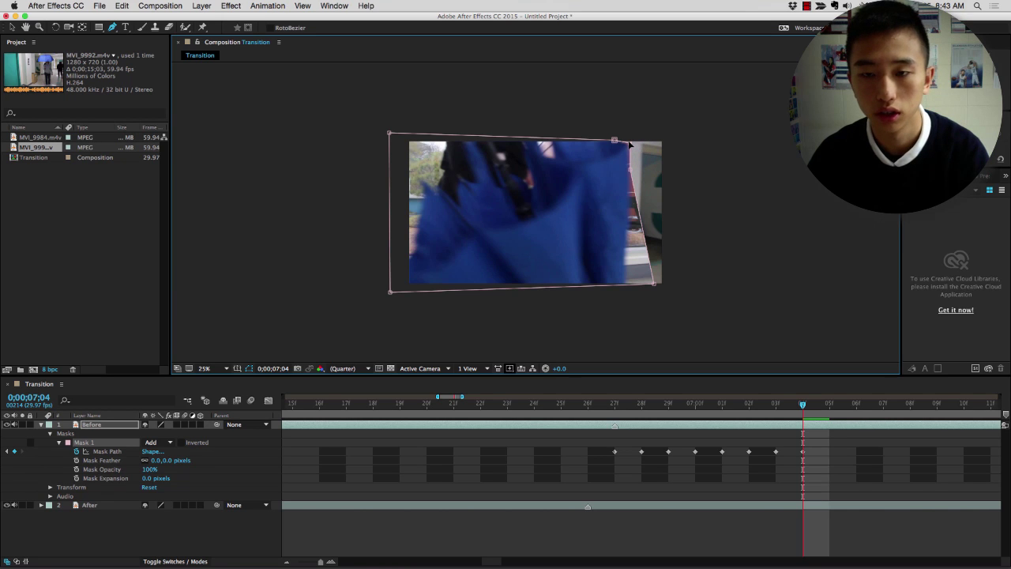
pyautogui.moveTo(654, 285); pyautogui.dragTo(624, 282)
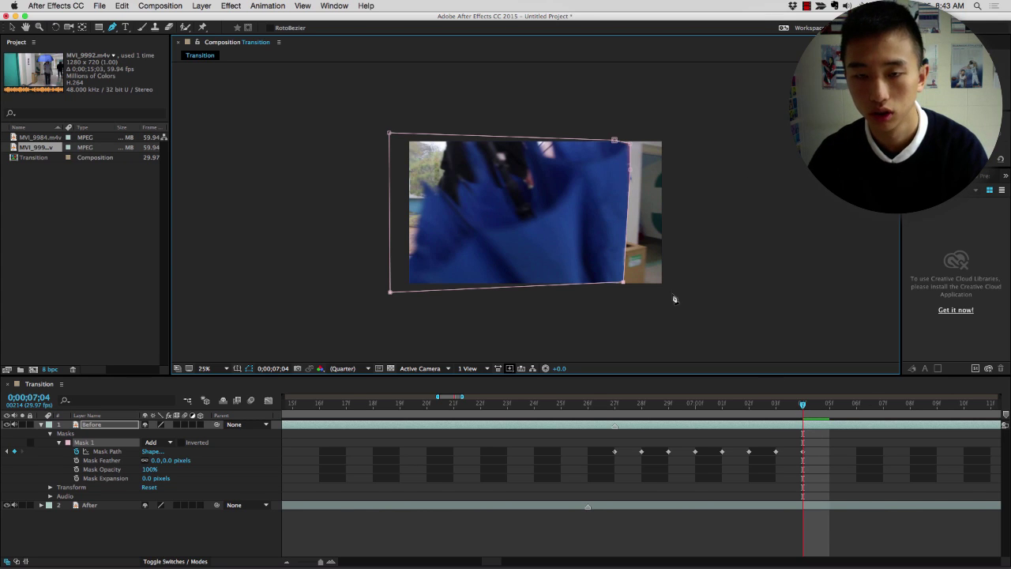
pyautogui.click(831, 410)
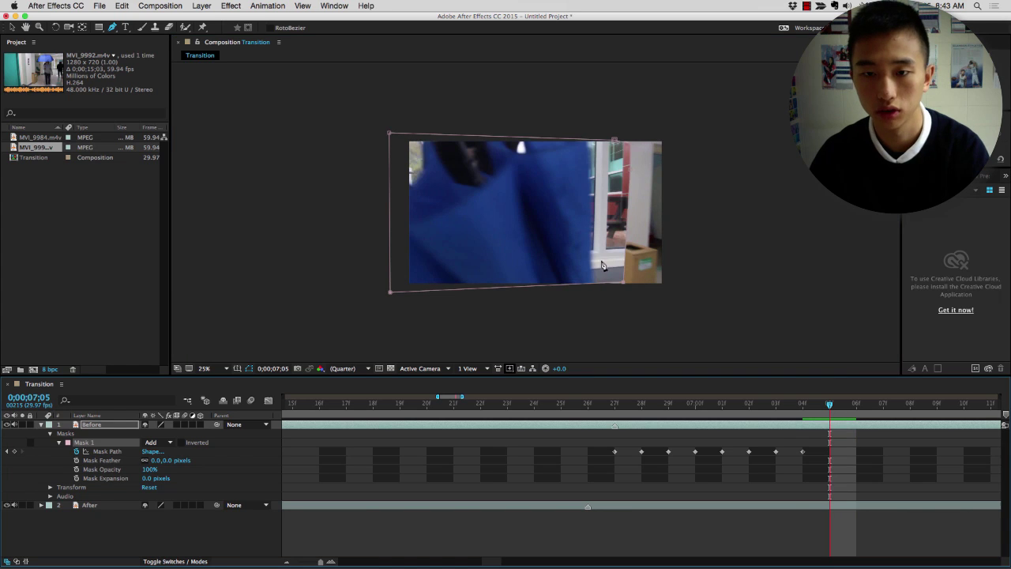
pyautogui.moveTo(626, 282); pyautogui.dragTo(594, 285)
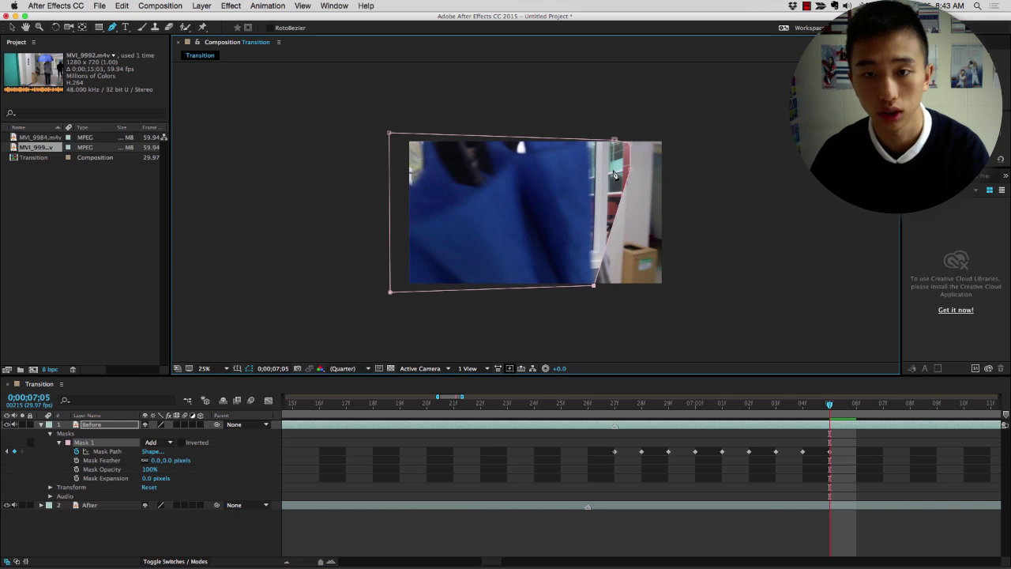
pyautogui.moveTo(630, 169); pyautogui.dragTo(585, 139)
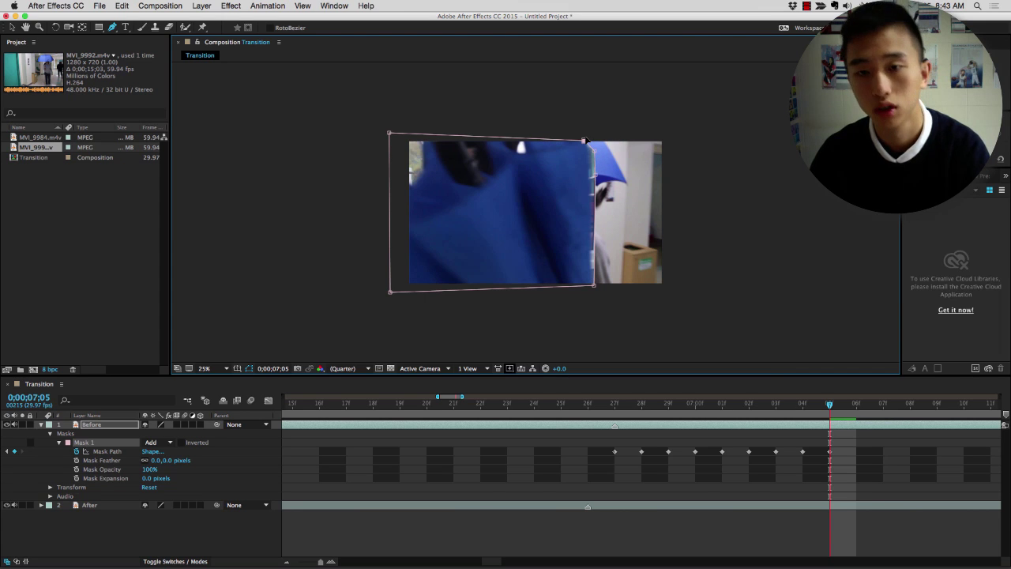
# - At frame 7;06, slant and bend the mask's right edge inward to reveal more of After
pyautogui.click(858, 406)
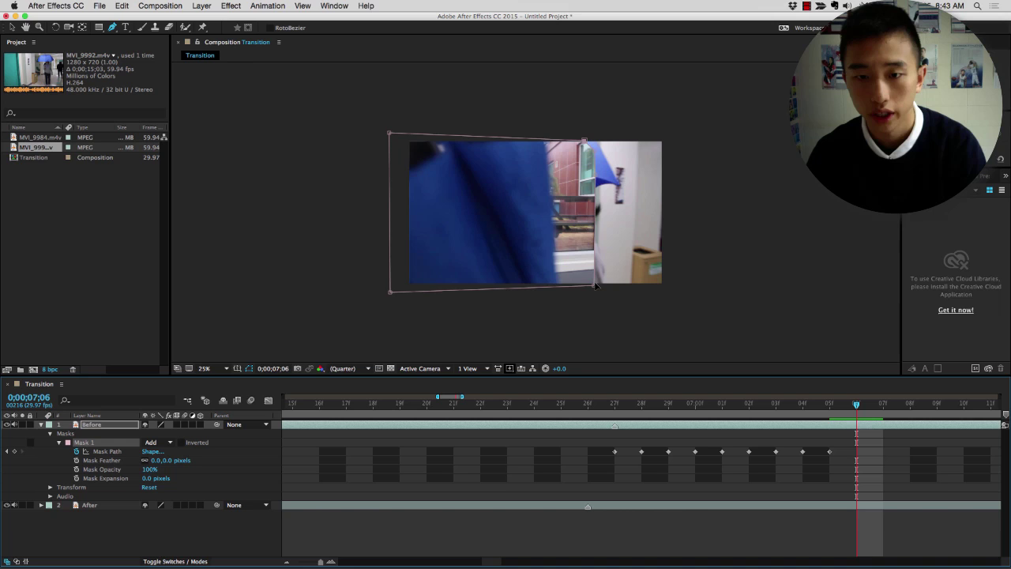
pyautogui.moveTo(595, 286); pyautogui.dragTo(561, 287)
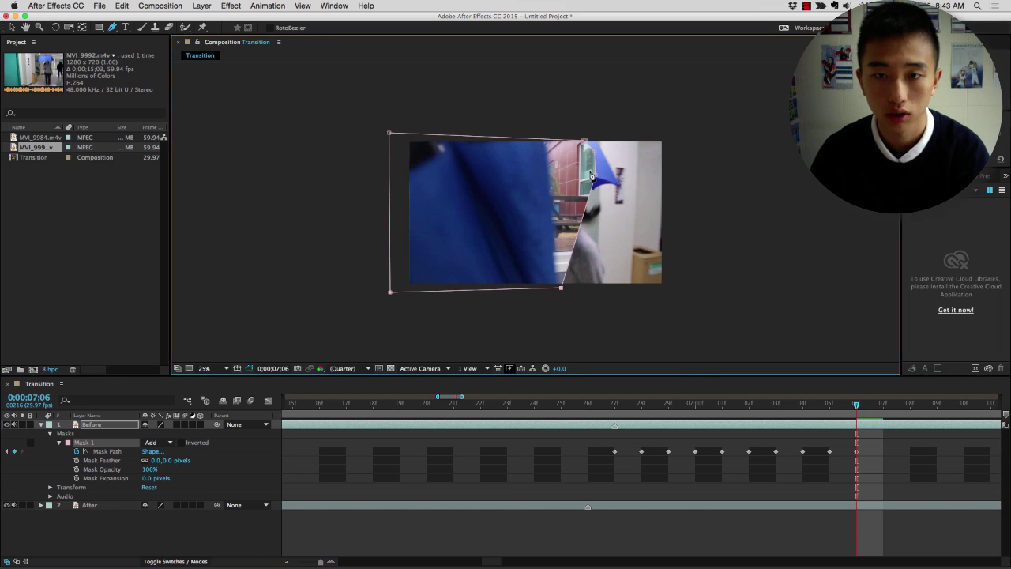
pyautogui.moveTo(592, 178); pyautogui.dragTo(551, 187)
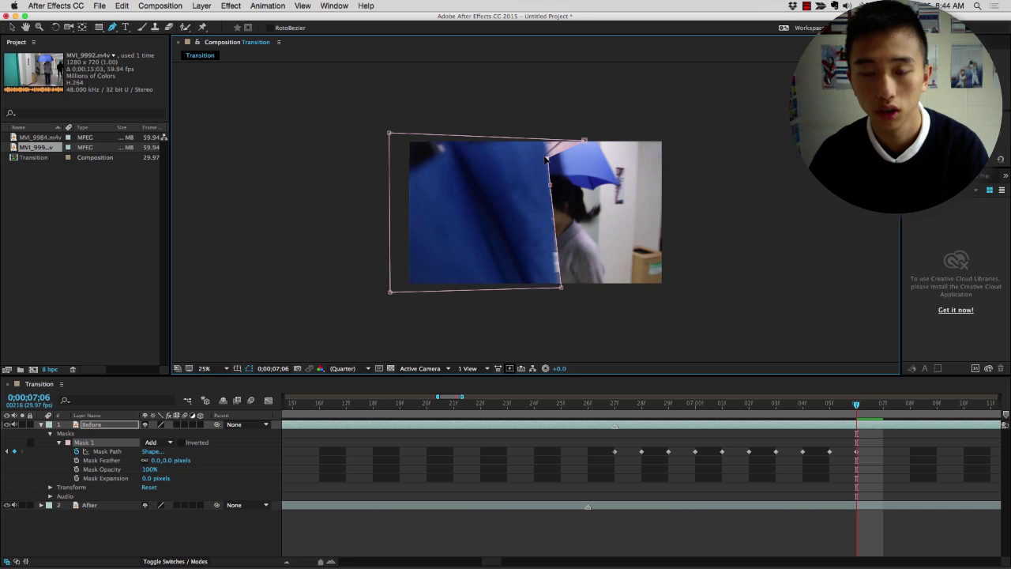
pyautogui.moveTo(586, 141); pyautogui.dragTo(548, 137)
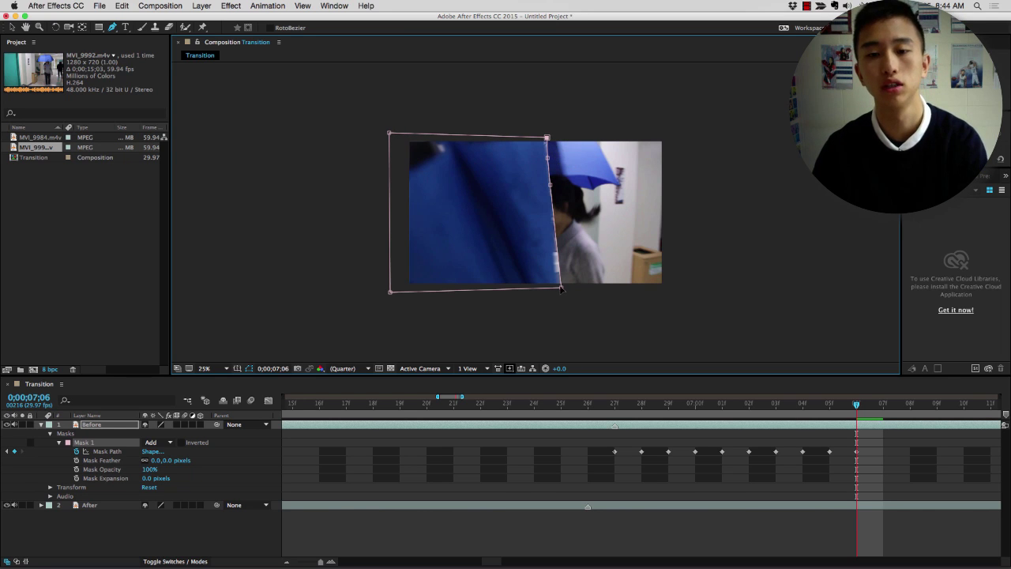
pyautogui.moveTo(561, 289); pyautogui.dragTo(558, 292)
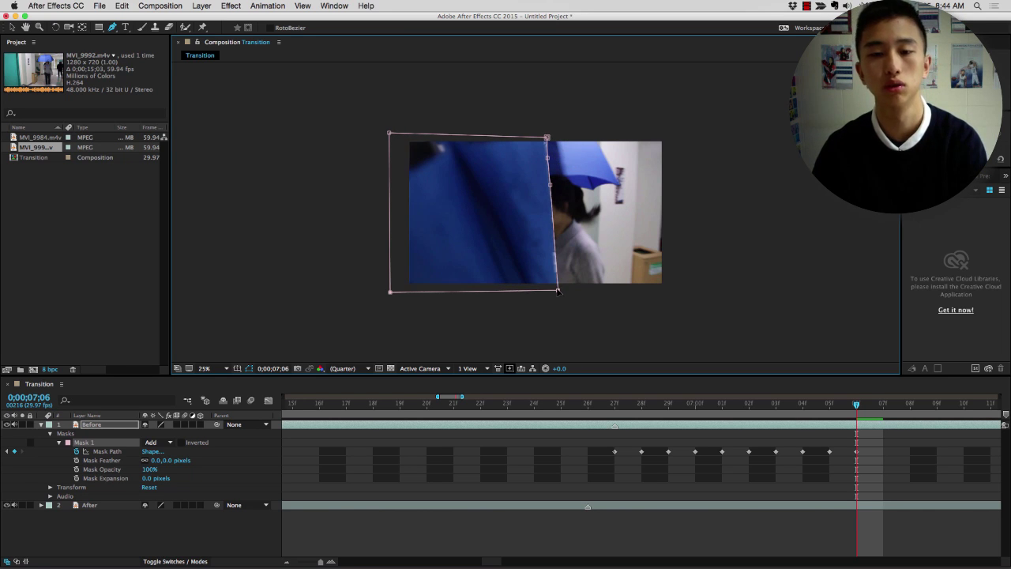
pyautogui.click(637, 429)
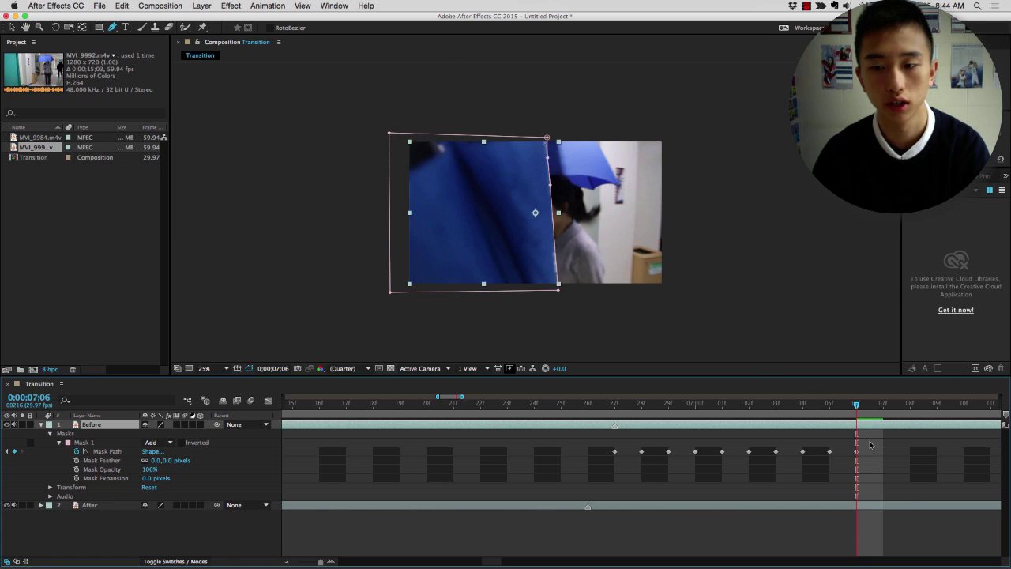
# - Shift the mask's top-right and bottom-right corners left to the umbrella at 7;07 and 7;08
pyautogui.click(884, 408)
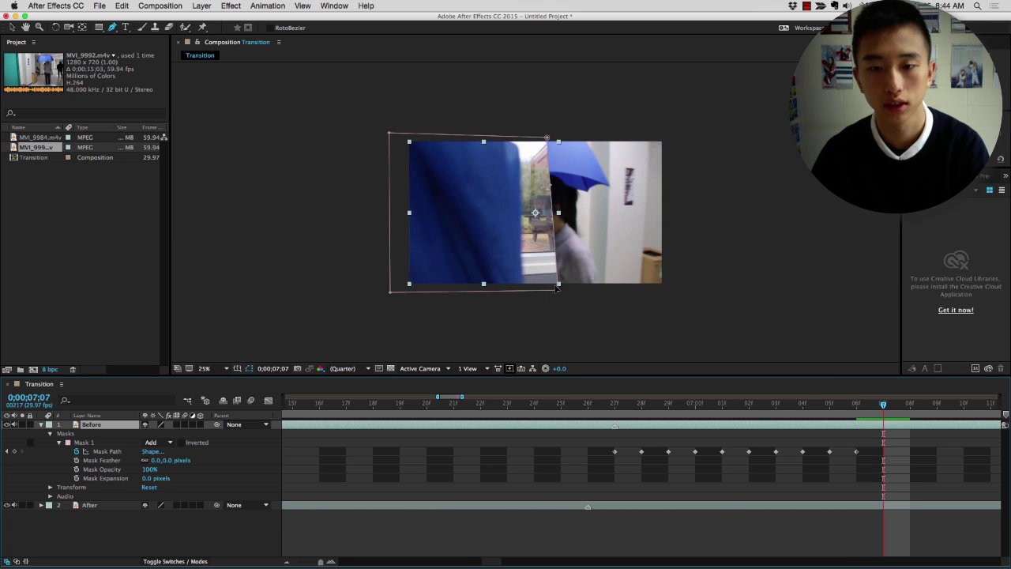
pyautogui.moveTo(559, 292); pyautogui.dragTo(522, 289)
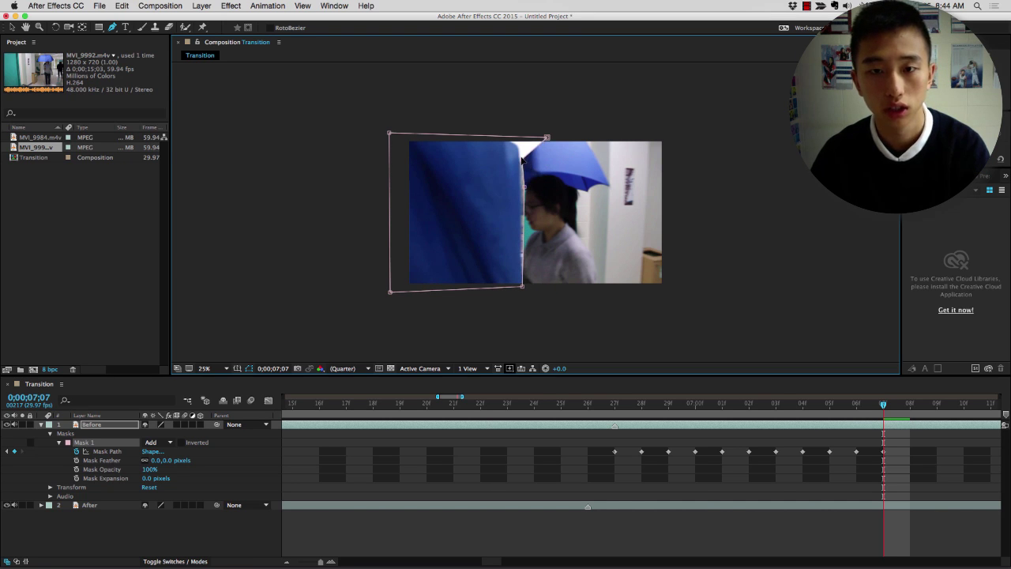
pyautogui.moveTo(547, 139); pyautogui.dragTo(514, 141)
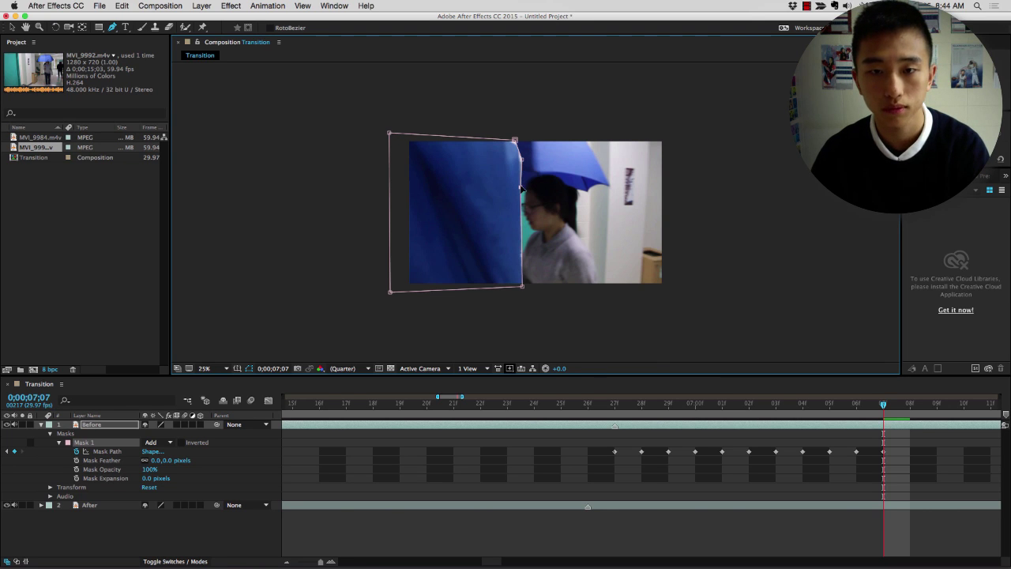
pyautogui.click(911, 404)
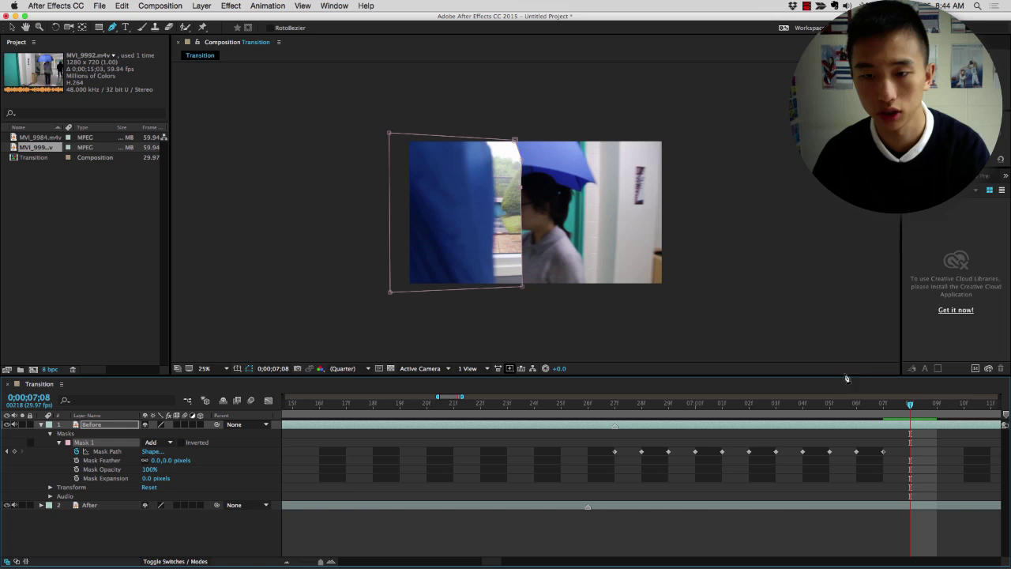
pyautogui.moveTo(522, 288); pyautogui.dragTo(496, 286)
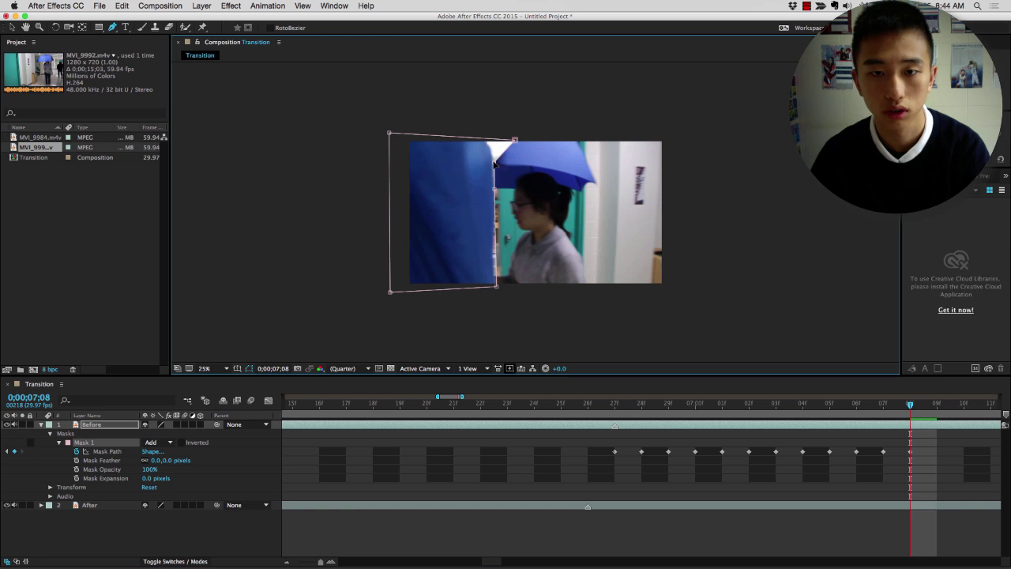
pyautogui.moveTo(516, 141); pyautogui.dragTo(488, 143)
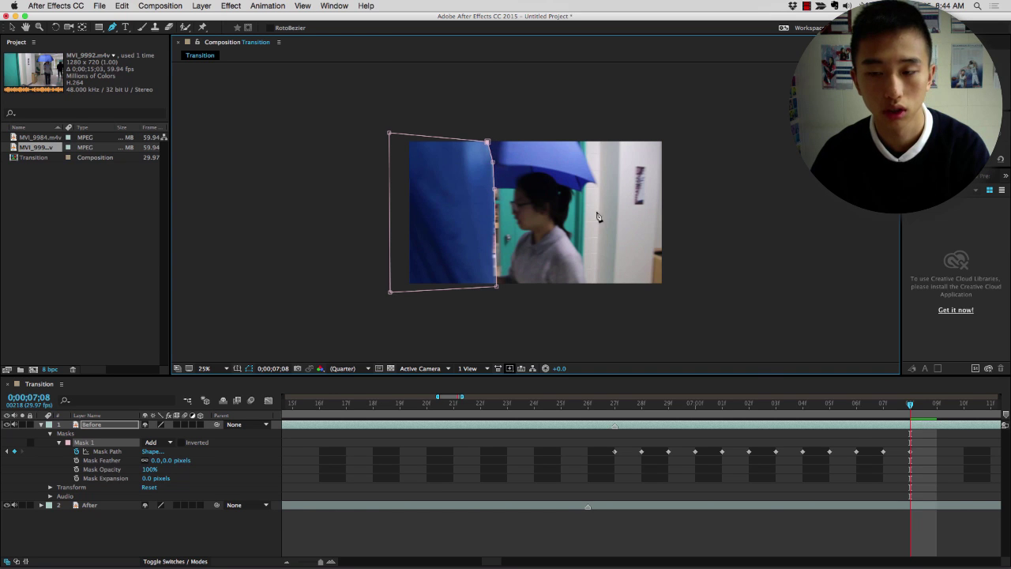
# - At frame 7;09, pull the mask's bottom corner left and curve its right edge along the umbrella
pyautogui.hscroll(2, 828, 432)
pyautogui.hscroll(5, 828, 432)
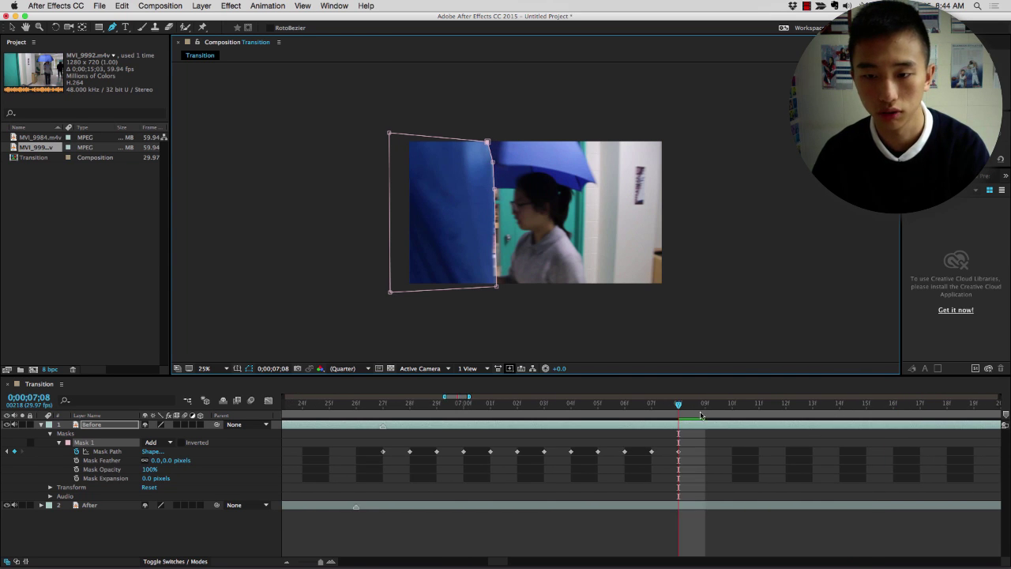
pyautogui.press('pagedown')
pyautogui.moveTo(496, 286); pyautogui.dragTo(470, 288)
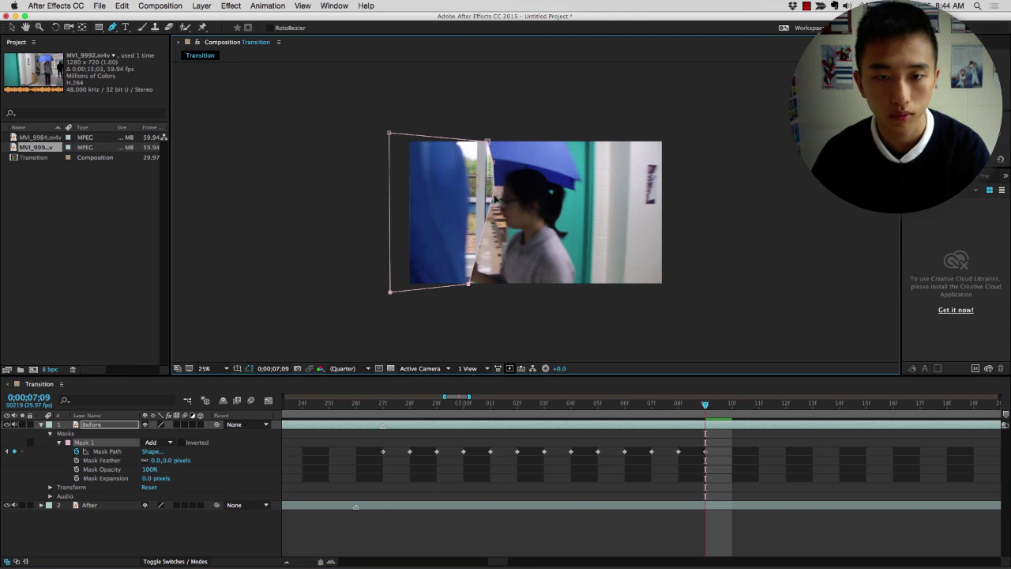
pyautogui.moveTo(488, 192); pyautogui.dragTo(463, 286)
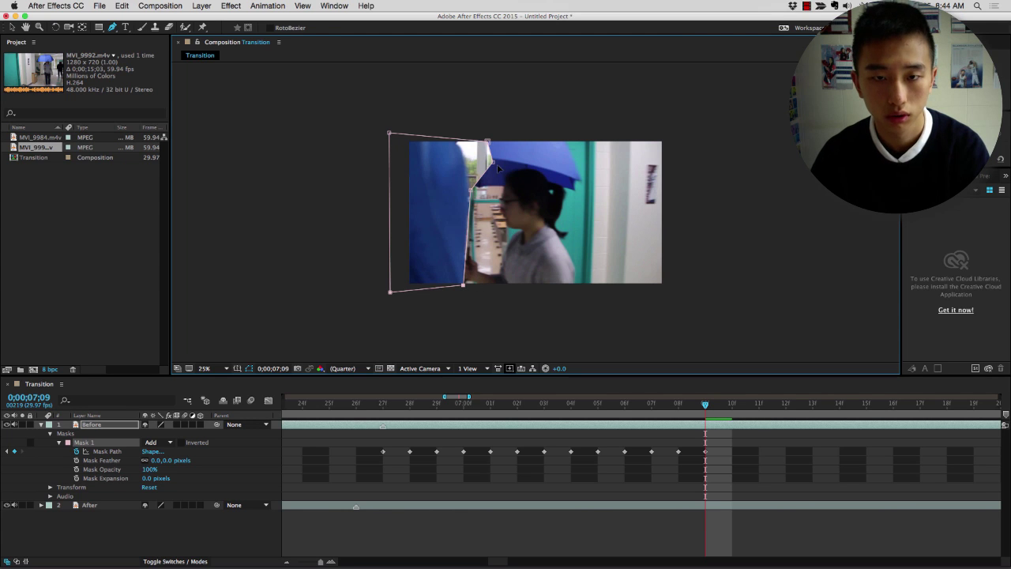
pyautogui.moveTo(496, 167); pyautogui.dragTo(458, 141)
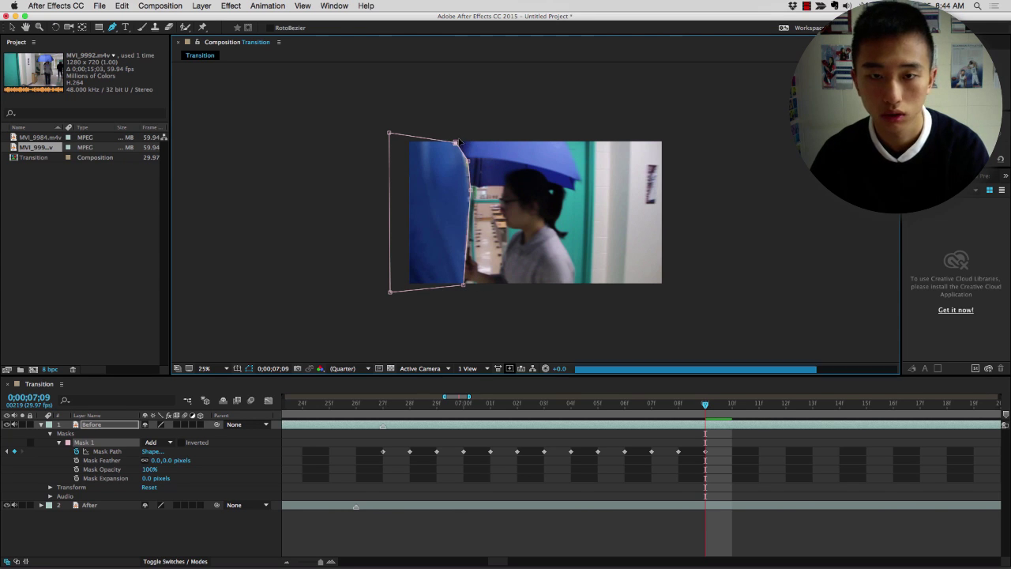
# - At frame 7;10, pull the mask's edge points left to follow the umbrella's side
pyautogui.click(736, 409)
pyautogui.moveTo(463, 287); pyautogui.dragTo(443, 286)
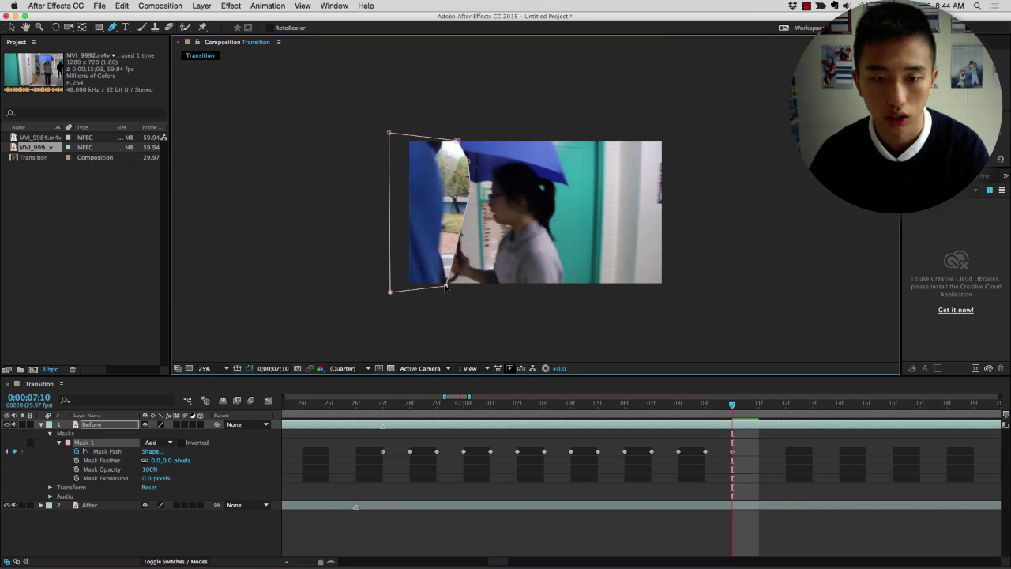
pyautogui.moveTo(469, 190); pyautogui.dragTo(447, 214)
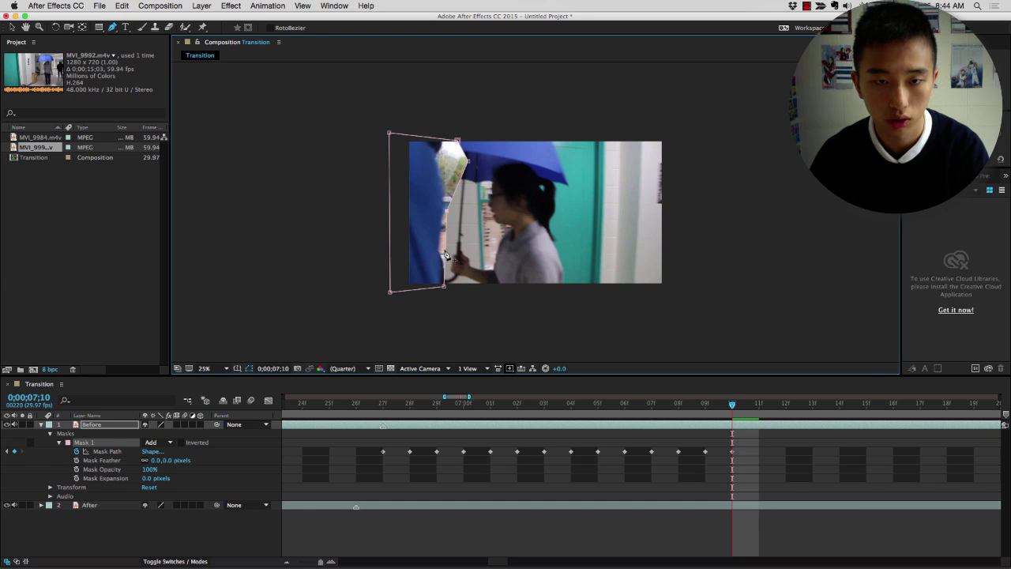
pyautogui.moveTo(446, 255); pyautogui.dragTo(440, 253)
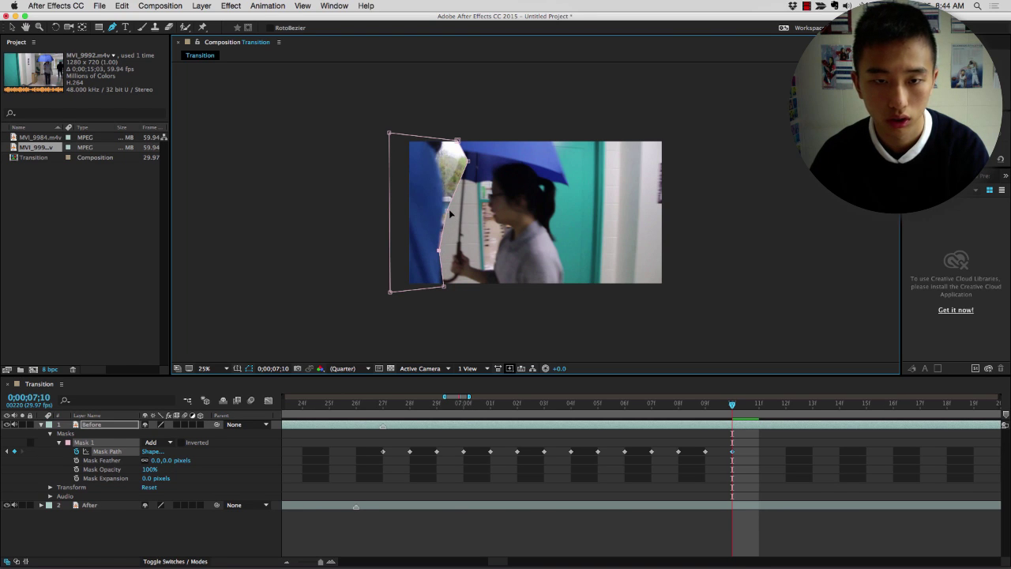
pyautogui.moveTo(451, 213); pyautogui.dragTo(448, 211)
pyautogui.moveTo(468, 163); pyautogui.dragTo(433, 144)
# - At frame 7;11, move the mask's bottom, middle and top points further left
pyautogui.click(759, 406)
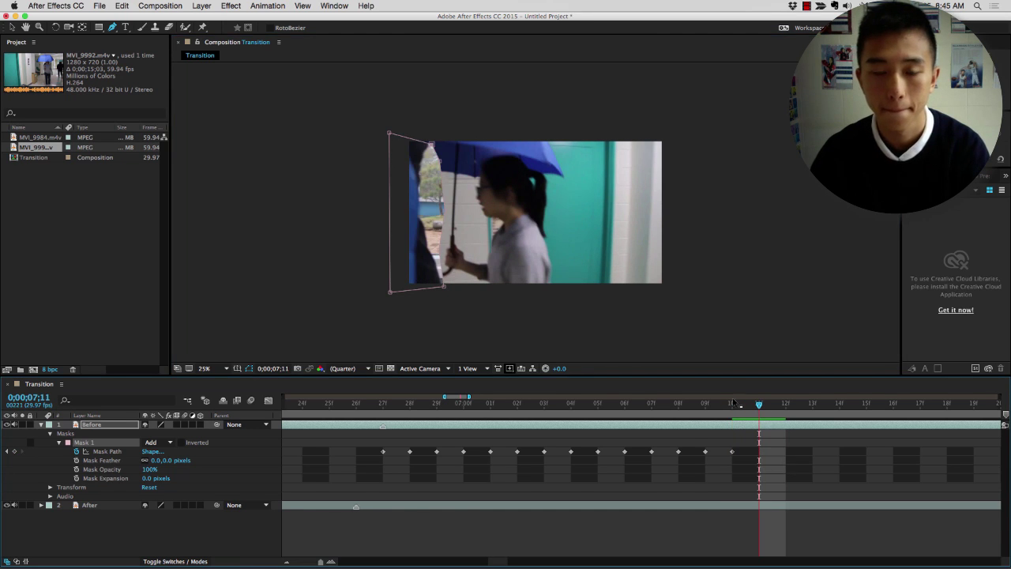
pyautogui.moveTo(444, 286); pyautogui.dragTo(411, 286)
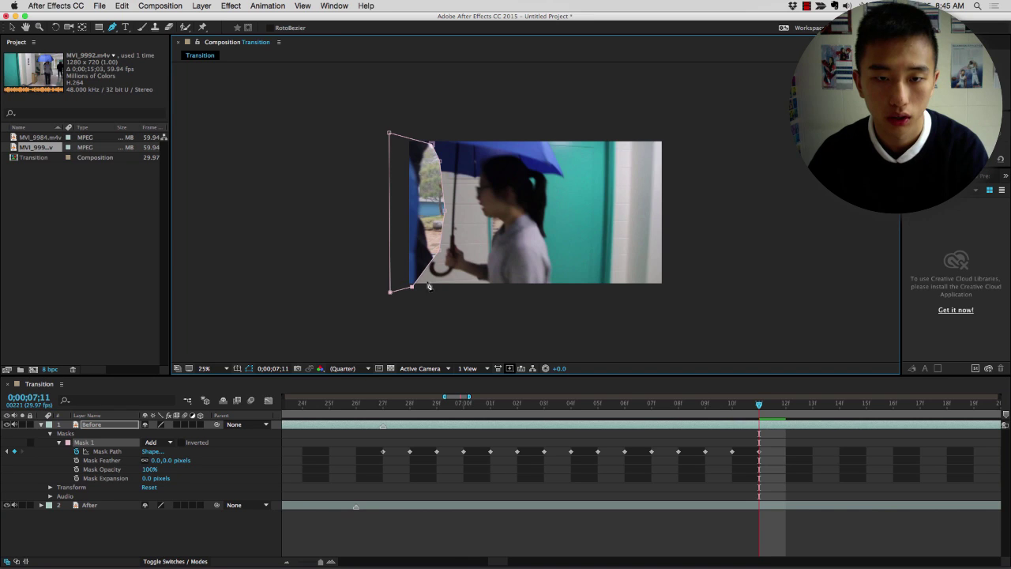
pyautogui.moveTo(442, 255); pyautogui.dragTo(421, 210)
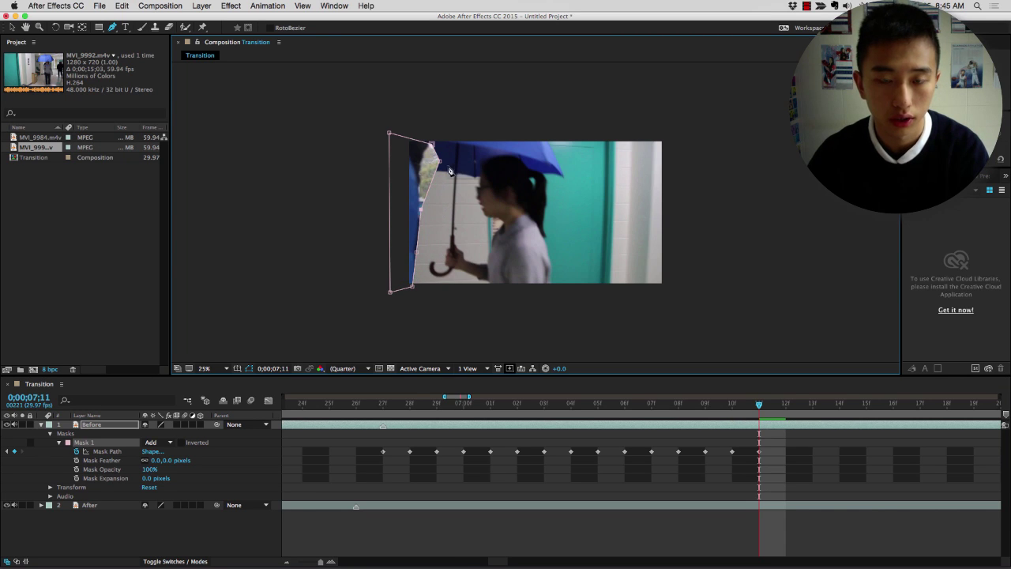
pyautogui.moveTo(440, 162); pyautogui.dragTo(414, 165)
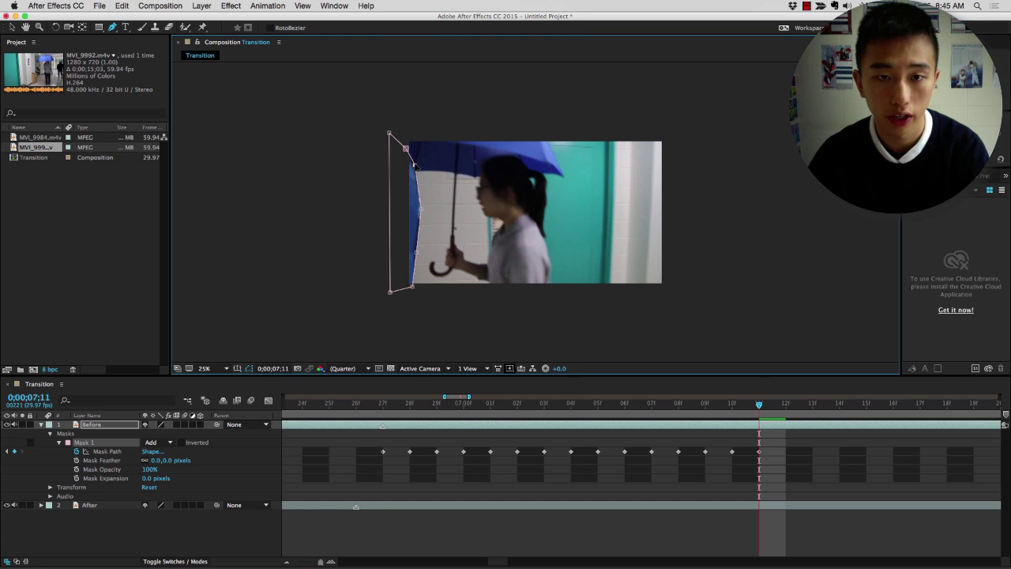
# - At frame 7;12, pull all right-edge mask points left to a thin sliver, then review 7;11
pyautogui.click(794, 419)
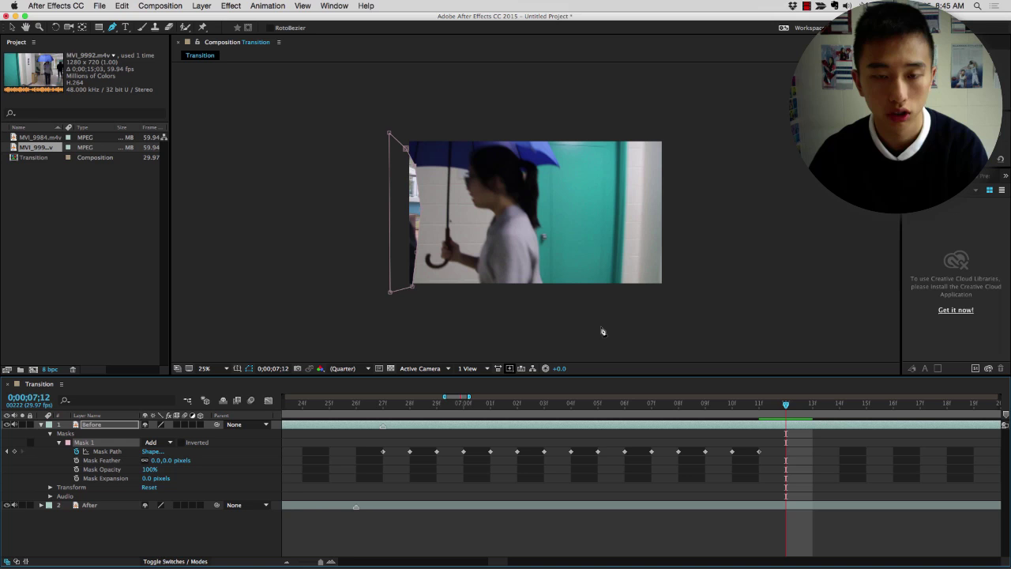
pyautogui.moveTo(411, 289); pyautogui.dragTo(396, 289)
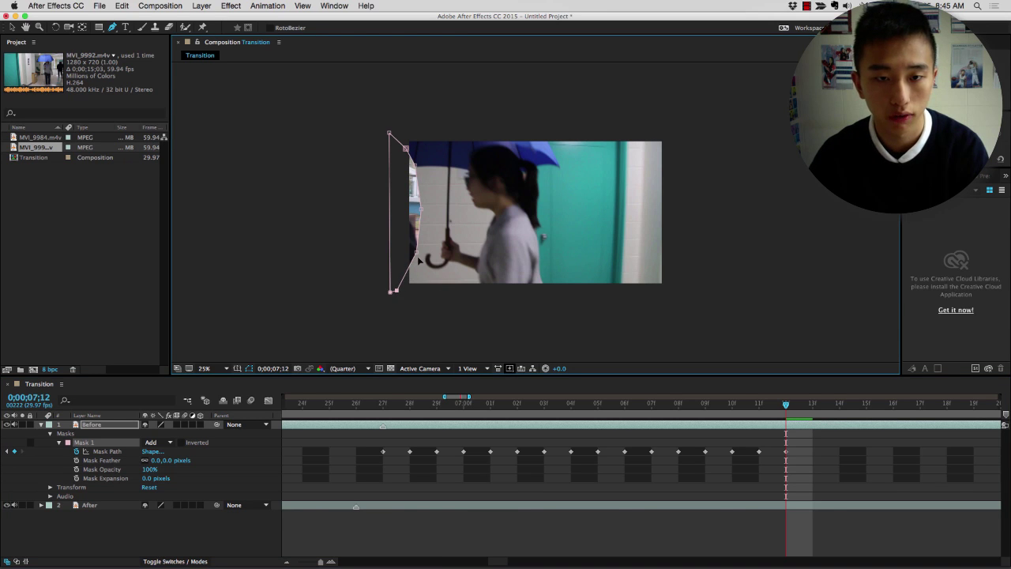
pyautogui.moveTo(416, 253); pyautogui.dragTo(400, 250)
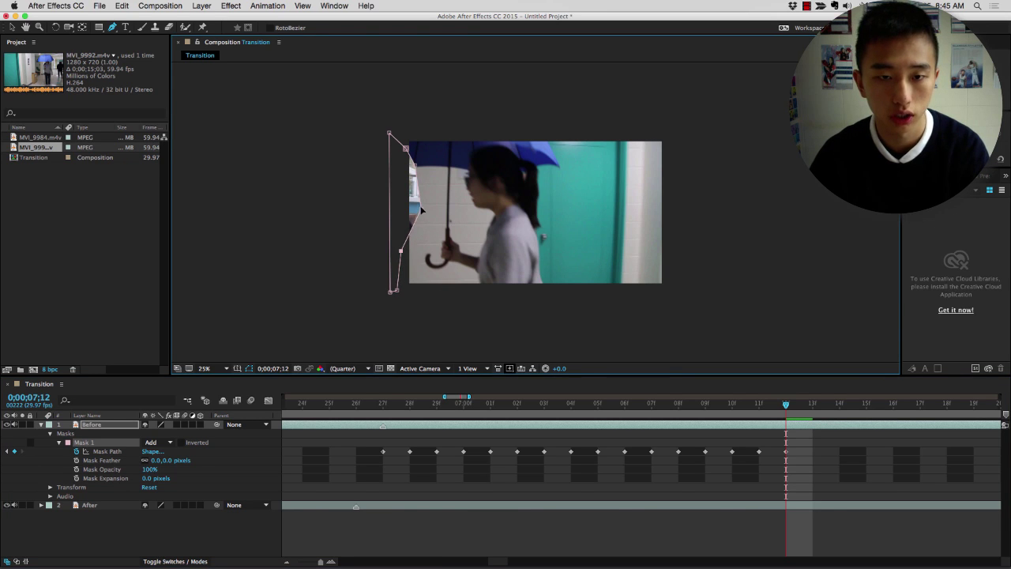
pyautogui.moveTo(411, 208); pyautogui.dragTo(400, 209)
pyautogui.moveTo(421, 168); pyautogui.dragTo(392, 168)
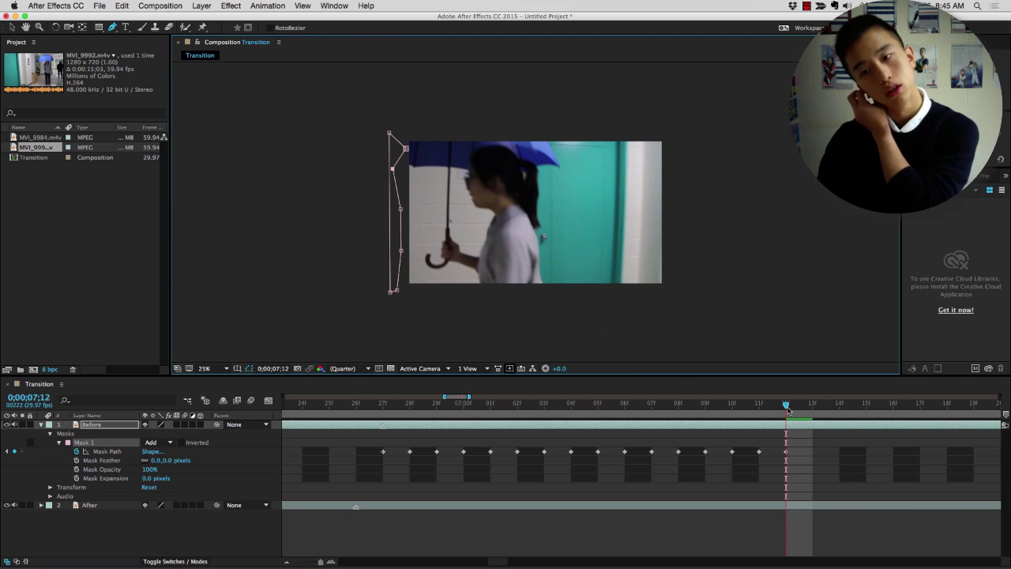
pyautogui.moveTo(785, 406); pyautogui.dragTo(759, 407)
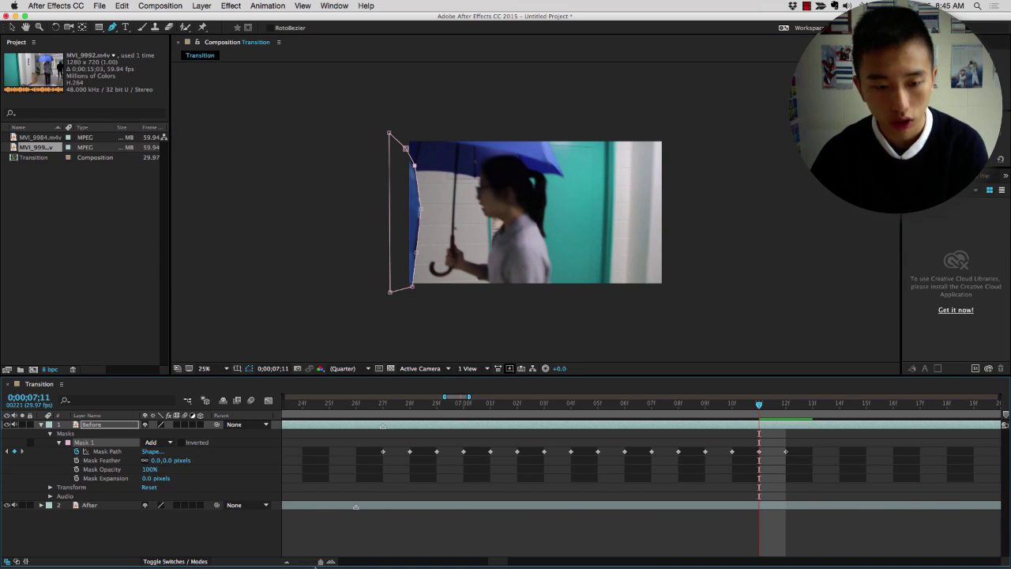
# - Zoom the timeline out to the full comp, scrub through the umbrella wipe, preview it, then park near 7;00
pyautogui.moveTo(321, 562); pyautogui.dragTo(311, 563)
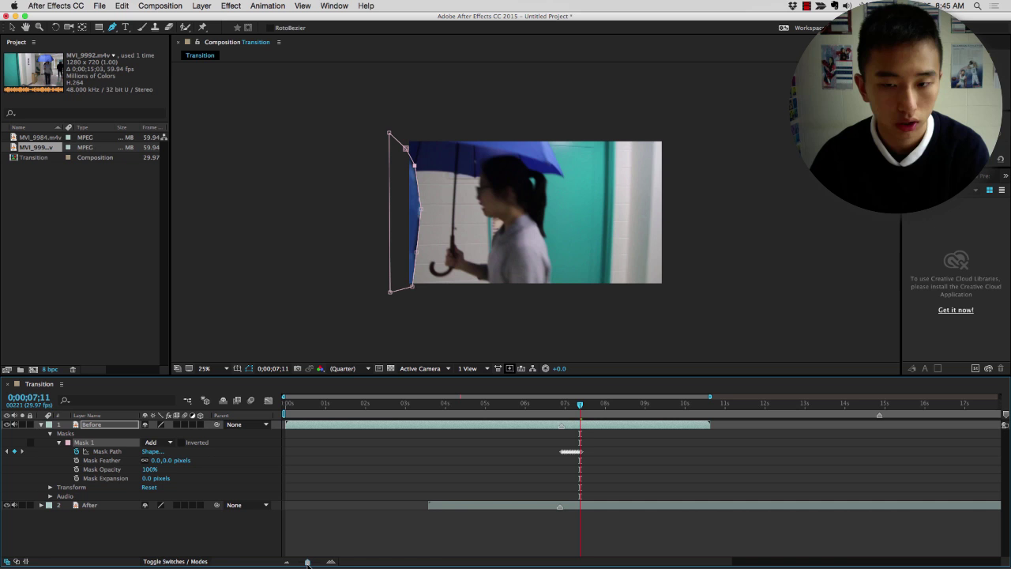
pyautogui.moveTo(583, 407); pyautogui.dragTo(528, 406)
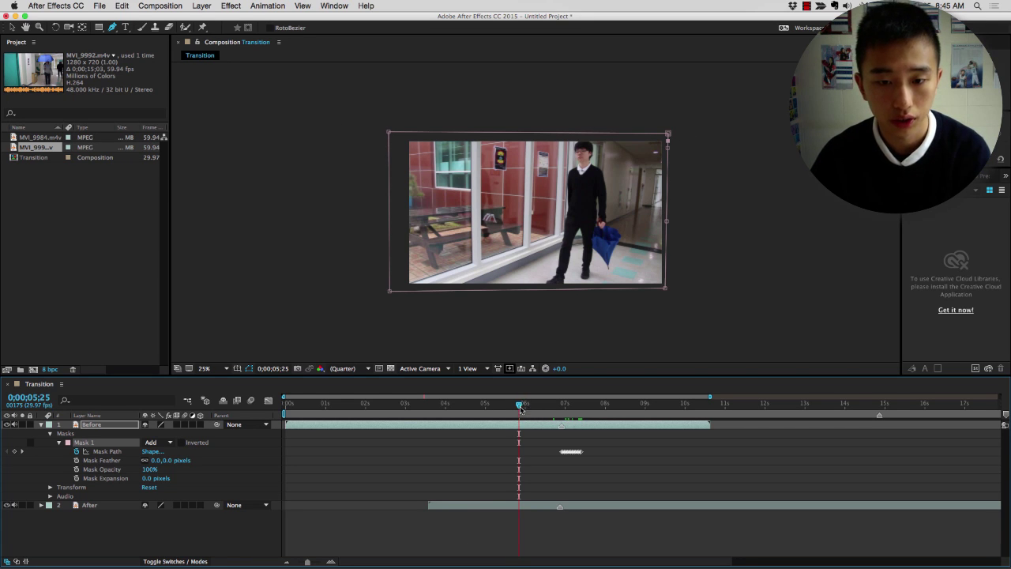
pyautogui.moveTo(520, 409)
pyautogui.mouseDown()
pyautogui.moveTo(584, 420)
pyautogui.moveTo(531, 421)
pyautogui.mouseUp()
pyautogui.press('space')
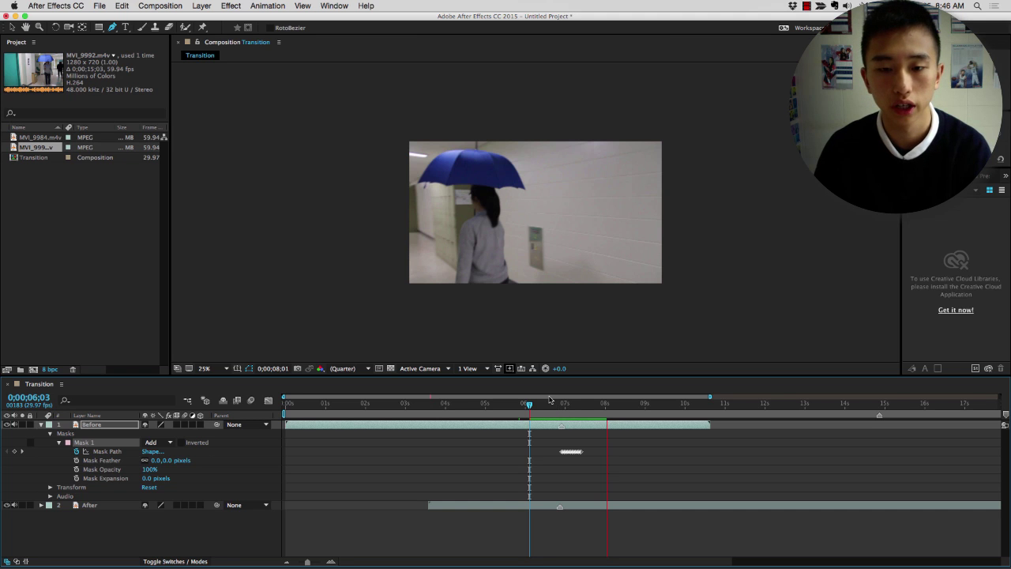
pyautogui.press('space')
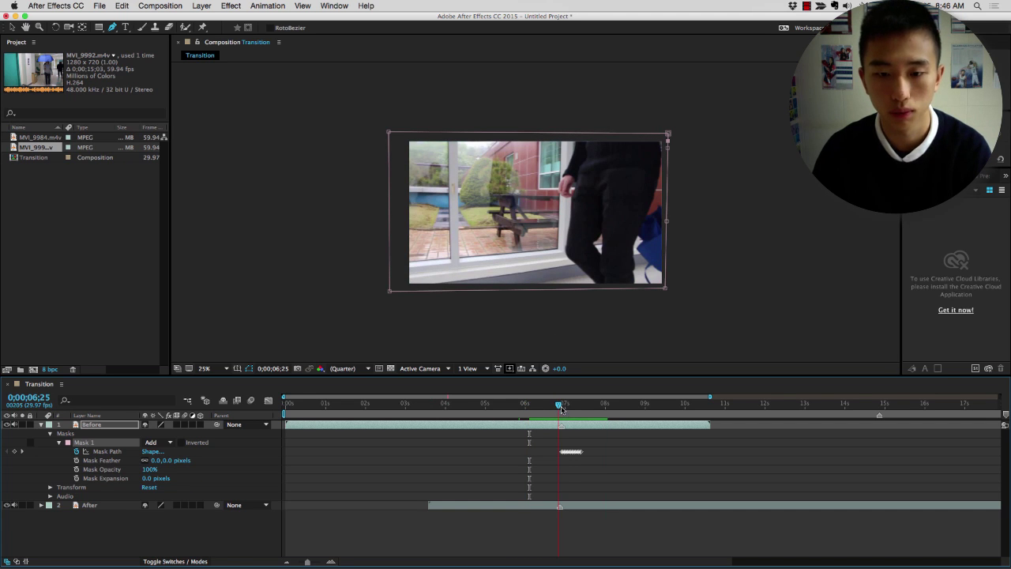
pyautogui.moveTo(564, 407)
pyautogui.mouseDown()
pyautogui.moveTo(574, 407)
pyautogui.moveTo(534, 406)
pyautogui.moveTo(583, 407)
pyautogui.moveTo(570, 408)
pyautogui.mouseUp()
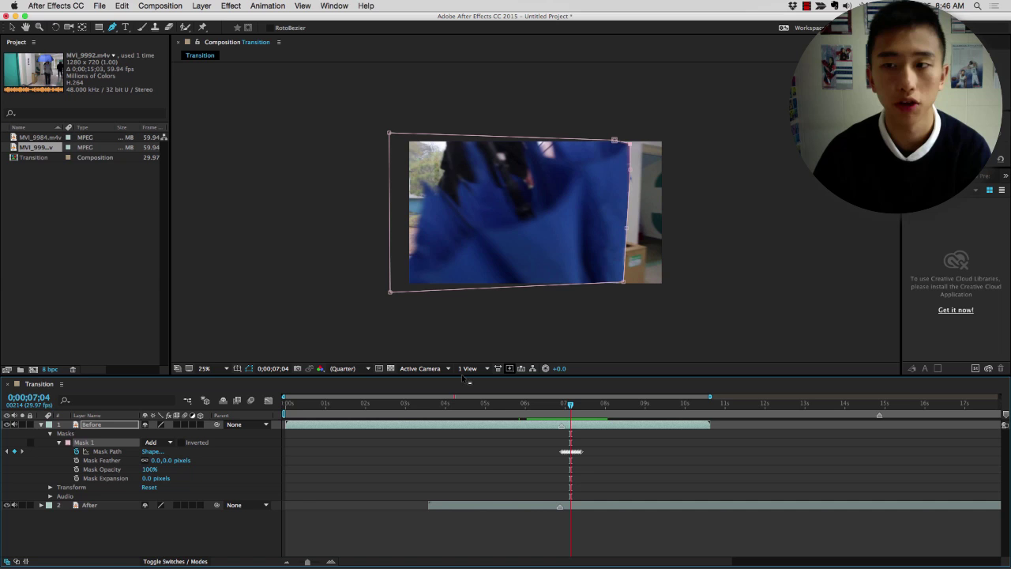
# - Re-expand the Before layer's Masks group, select Mask 1's Mask Feather, and move to 7;16
pyautogui.click(51, 440)
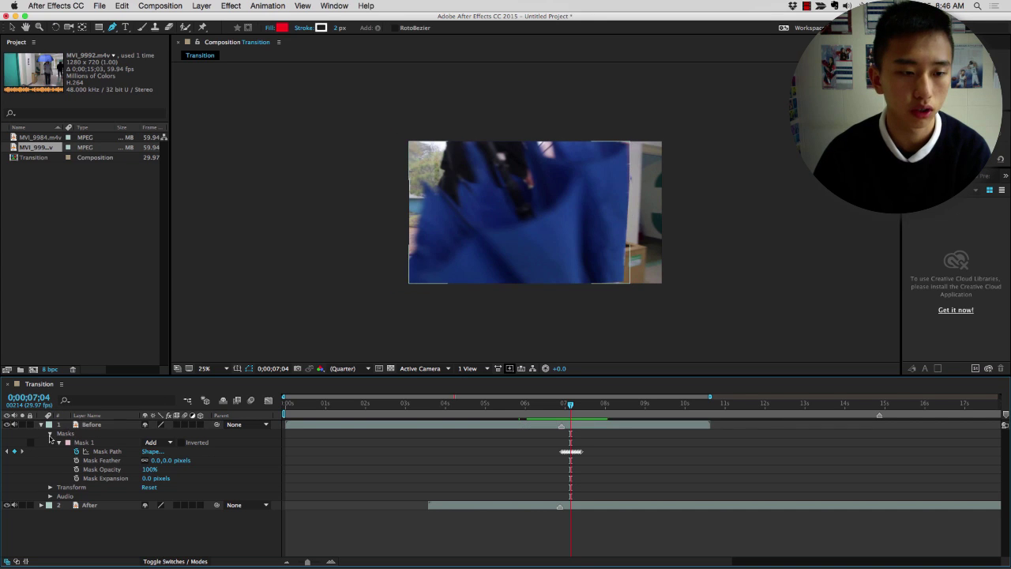
pyautogui.click(50, 434)
pyautogui.click(50, 434)
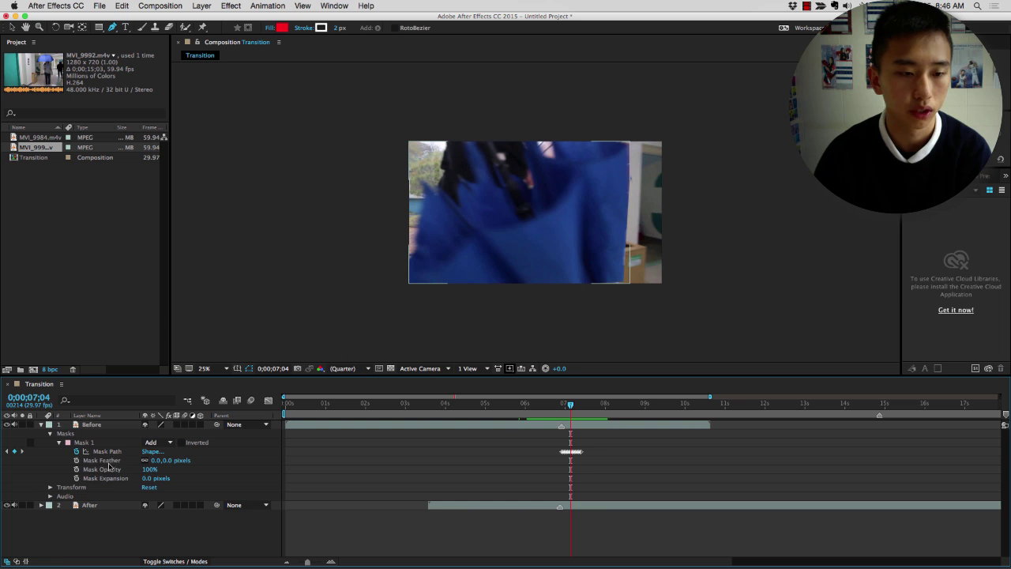
pyautogui.click(109, 462)
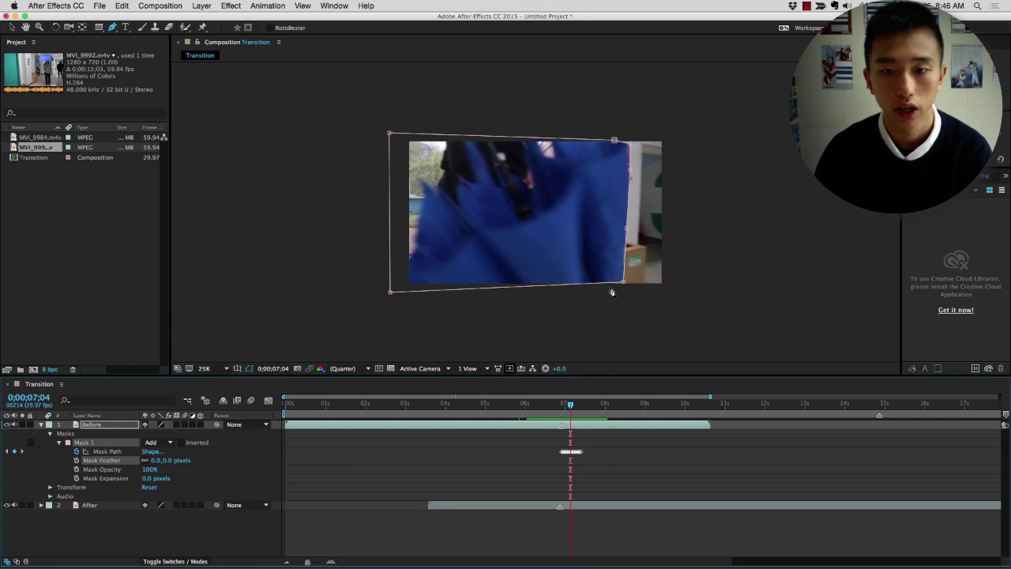
pyautogui.moveTo(572, 407)
pyautogui.mouseDown()
pyautogui.moveTo(531, 405)
pyautogui.moveTo(587, 407)
pyautogui.mouseUp()
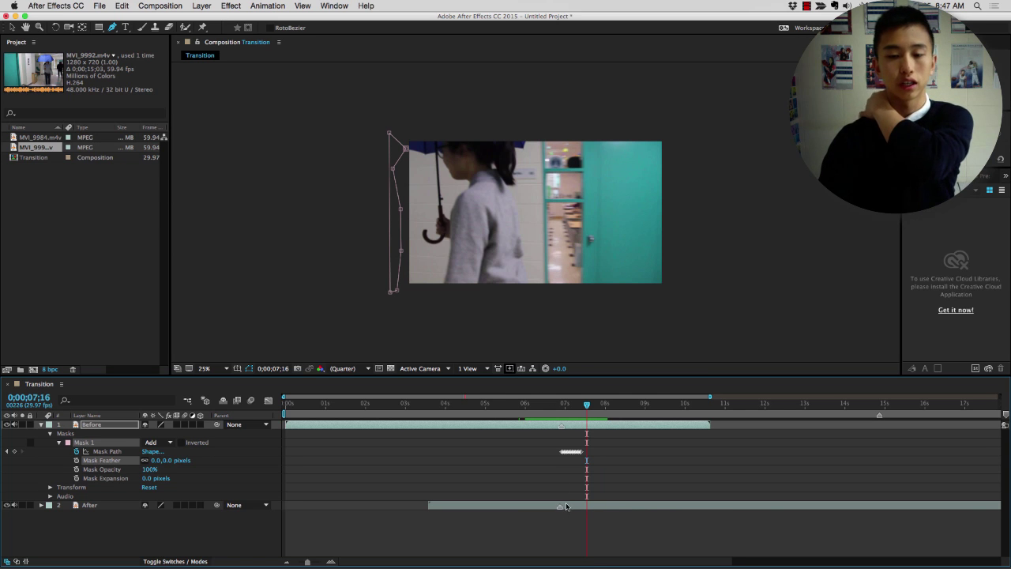
# - Slide the After layer earlier to start near 1 second, then scrub through the wipe to check timing
pyautogui.moveTo(582, 505); pyautogui.dragTo(615, 506)
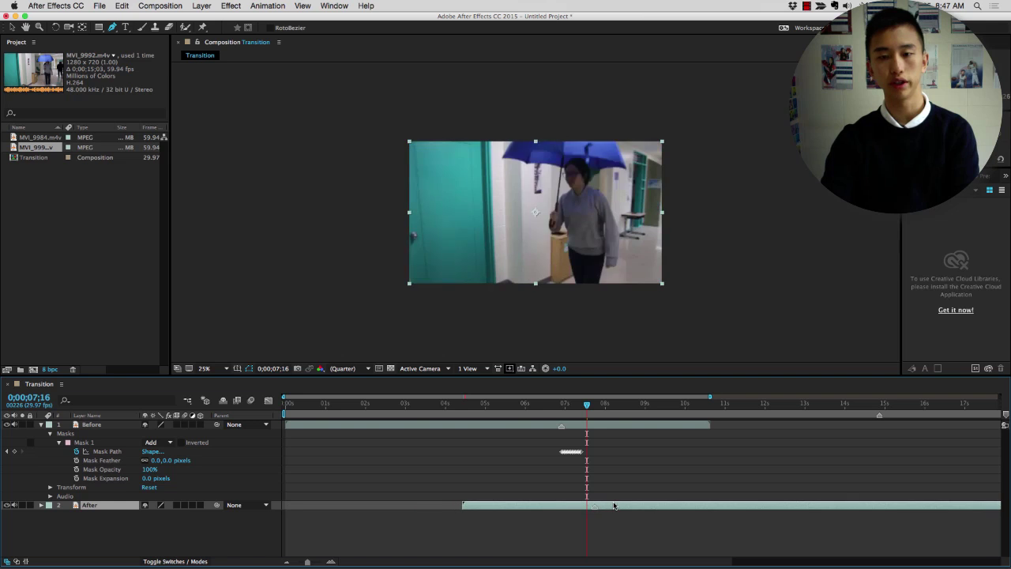
pyautogui.moveTo(589, 406)
pyautogui.mouseDown()
pyautogui.moveTo(541, 405)
pyautogui.moveTo(593, 404)
pyautogui.mouseUp()
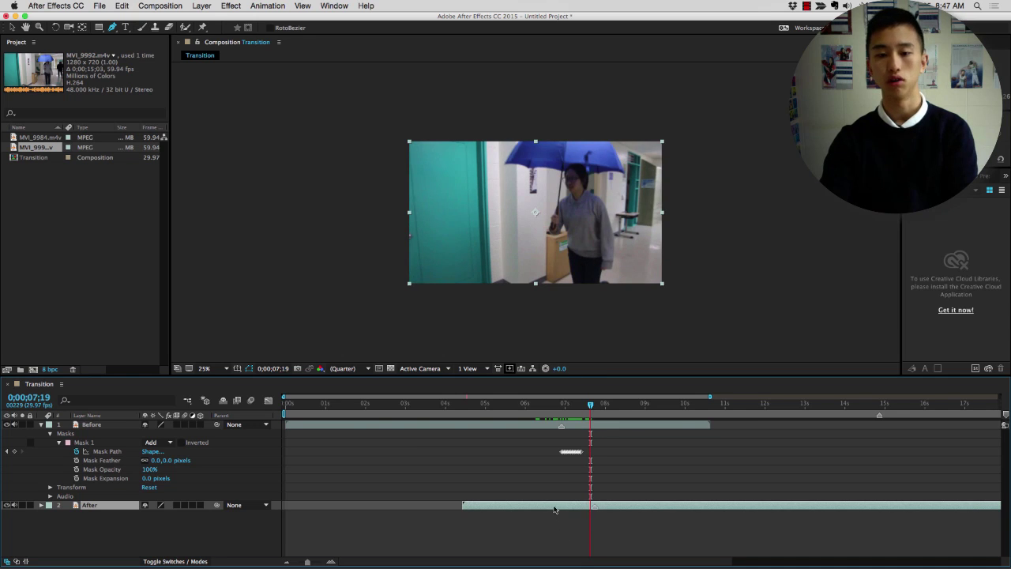
pyautogui.moveTo(555, 506); pyautogui.dragTo(420, 507)
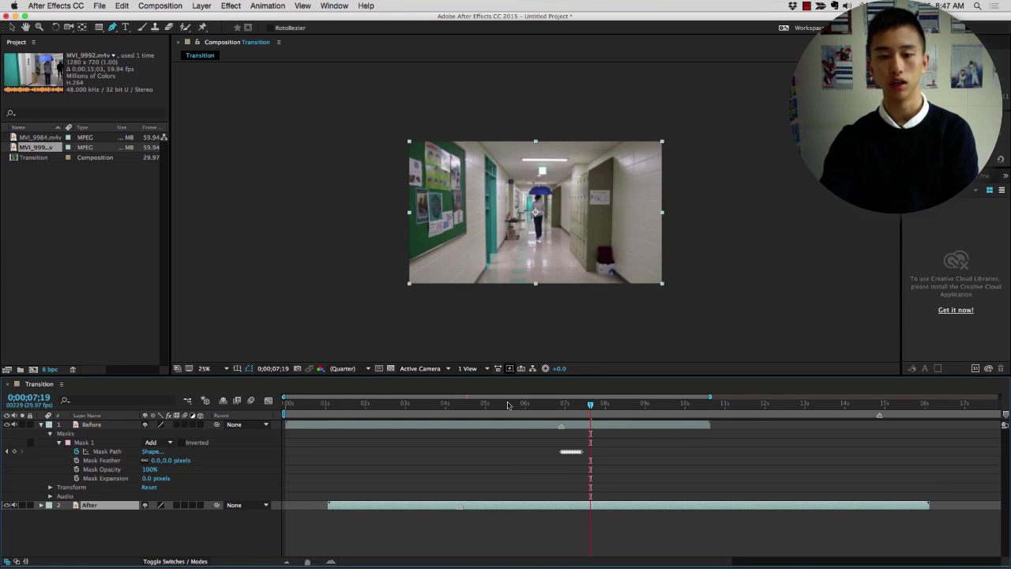
pyautogui.moveTo(508, 404); pyautogui.dragTo(619, 408)
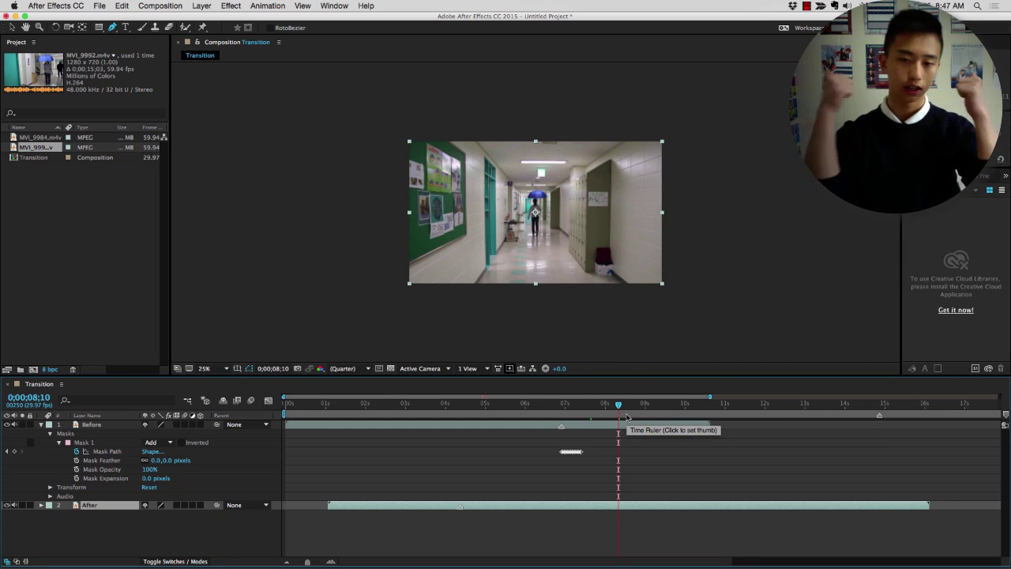